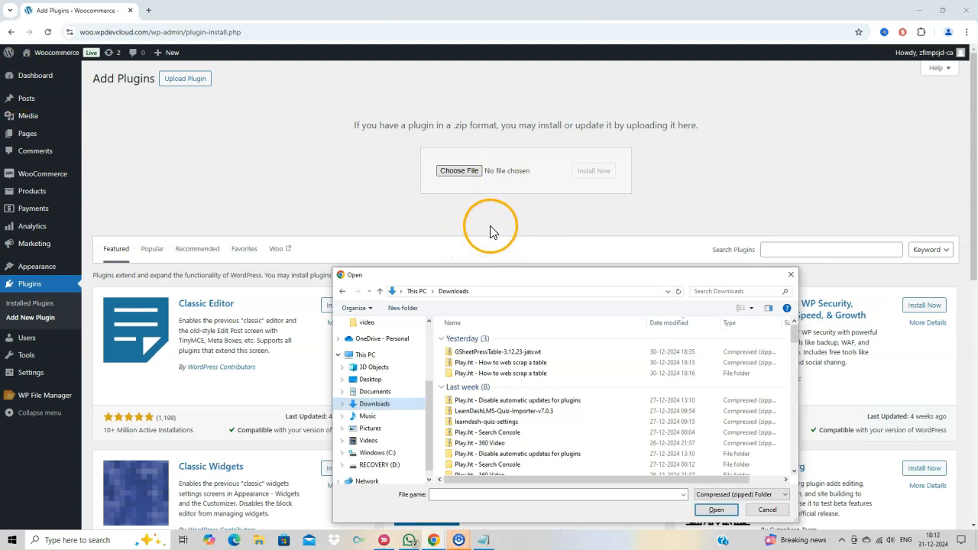
Step: Install the plugin from GSheetPressTable-3.12.23-jatxwt.zip and activate GS2WP Table on the WordPress site
double_click(497, 352)
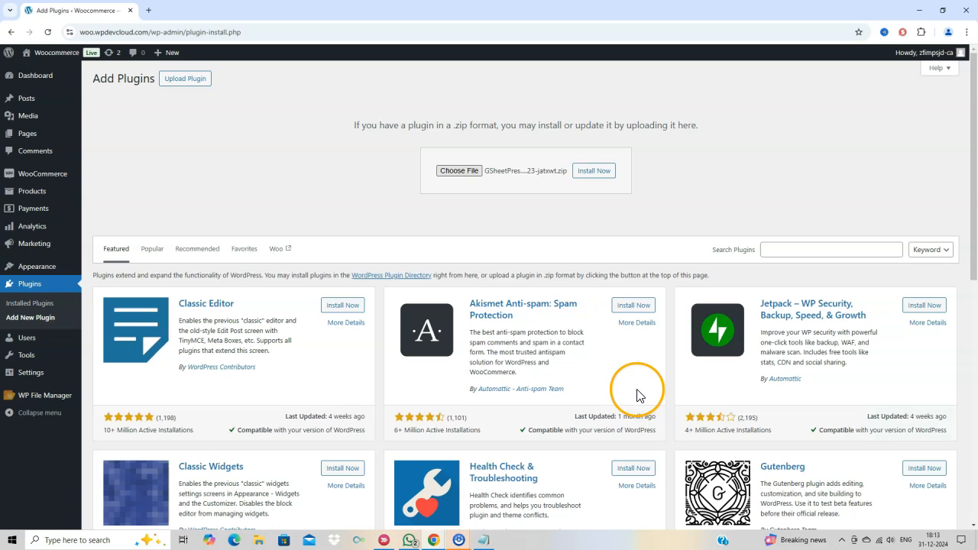
click(582, 180)
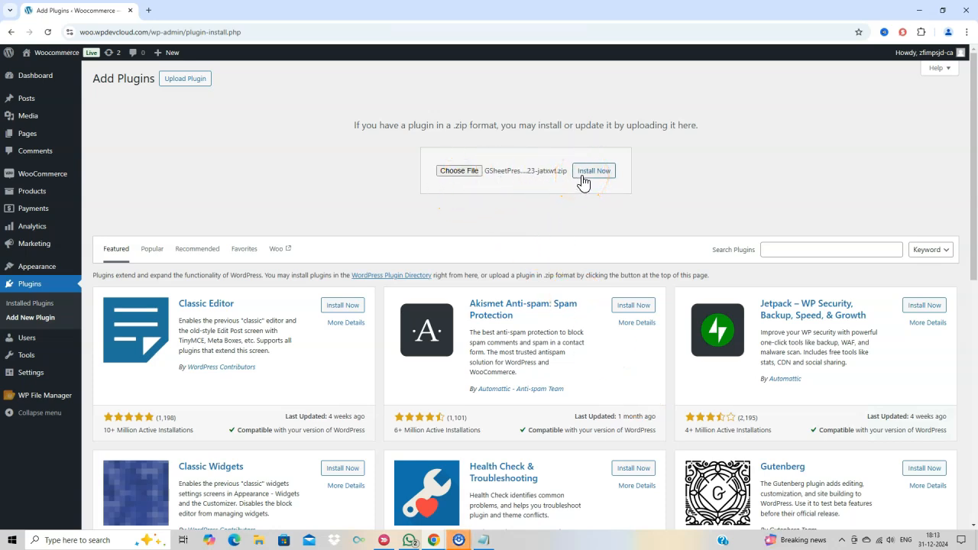
click(585, 172)
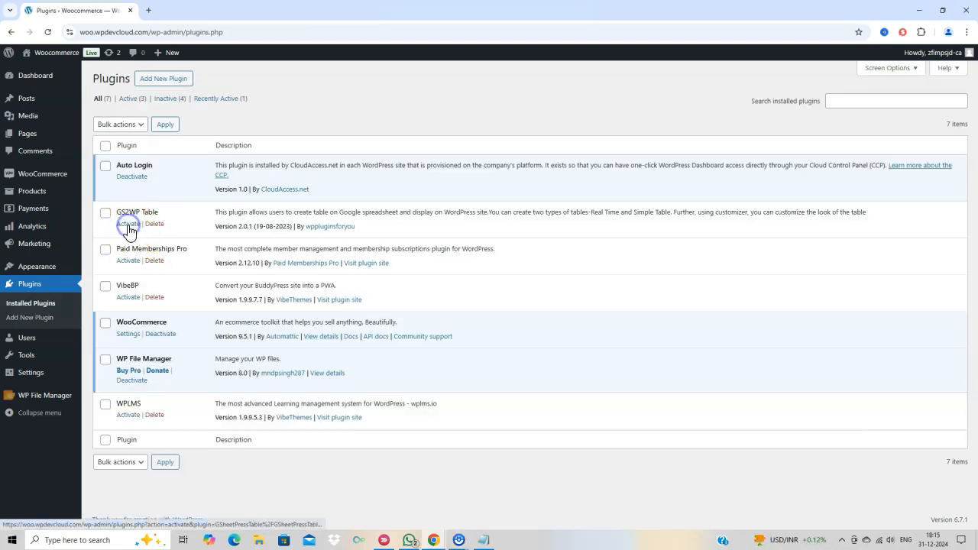
click(128, 224)
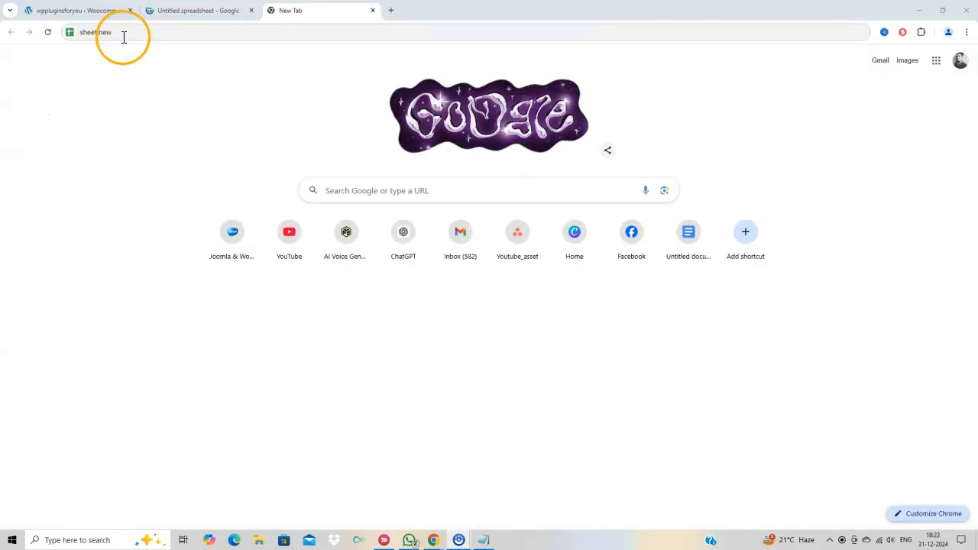
Step: Create a blank Google Sheets spreadsheet via sheet.new, close the extra spreadsheet tab, and review the GS2WP Table add-on's Marketplace listing
click(123, 37)
key(Return)
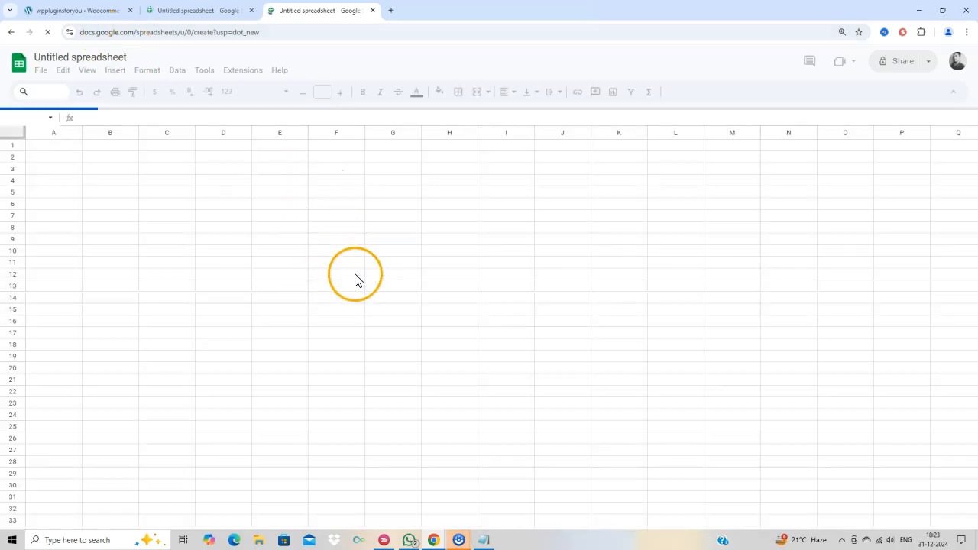
click(252, 12)
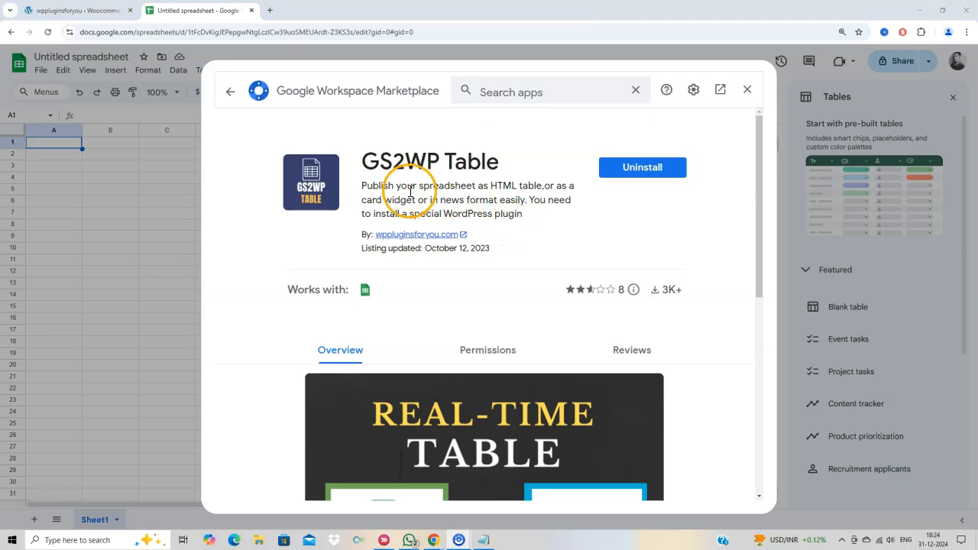
drag(380, 178, 427, 177)
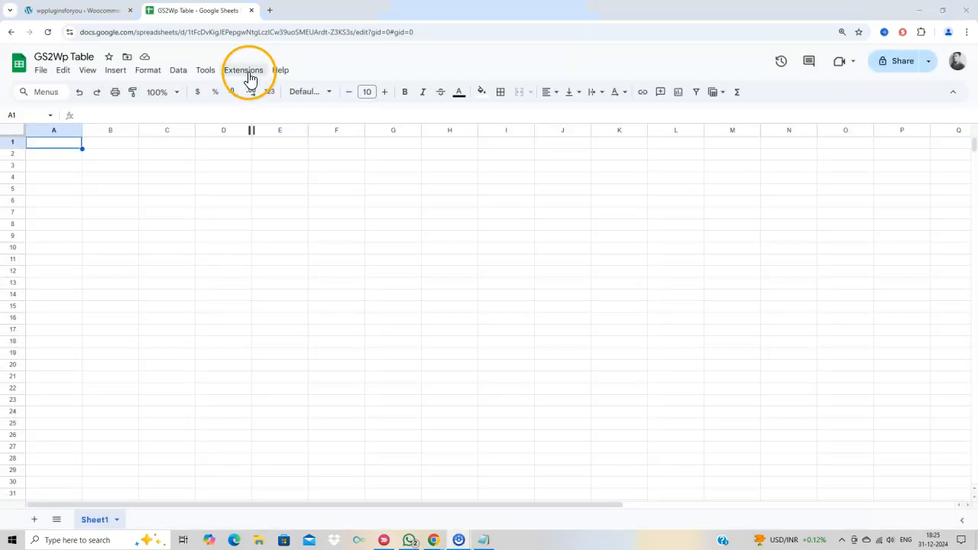
Step: Open the GS2WP Table login in the spreadsheet and fill in the admin email copied from the WordPress plugin settings
click(245, 70)
mouse_move(298, 277)
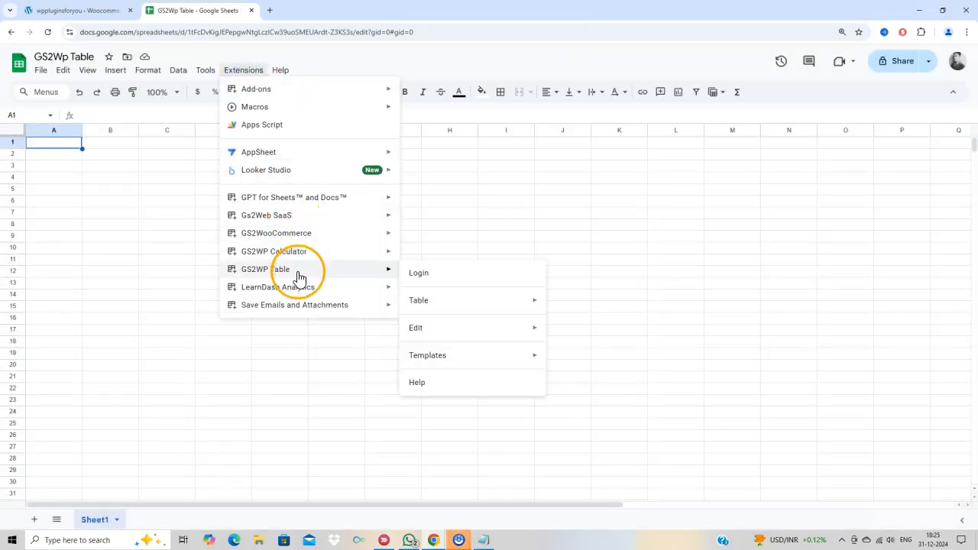
click(528, 275)
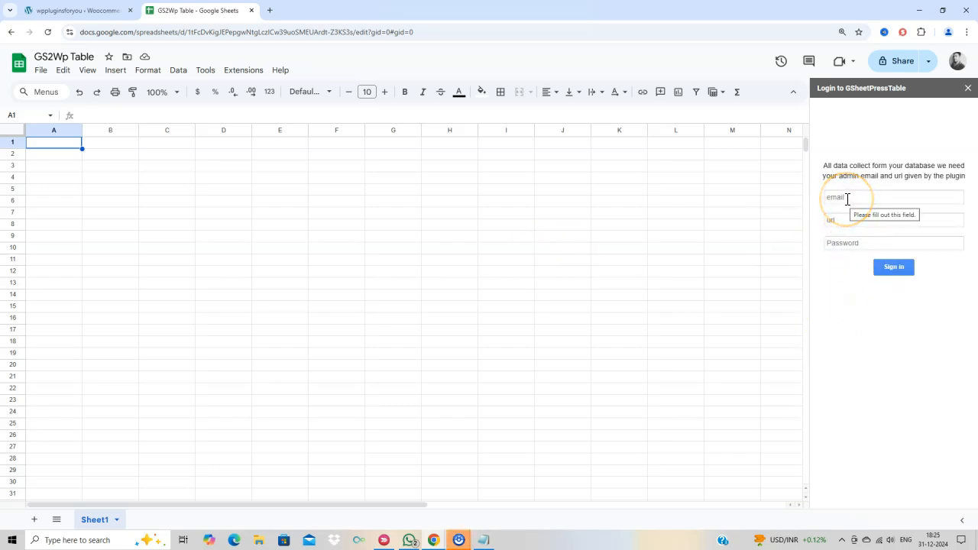
click(76, 10)
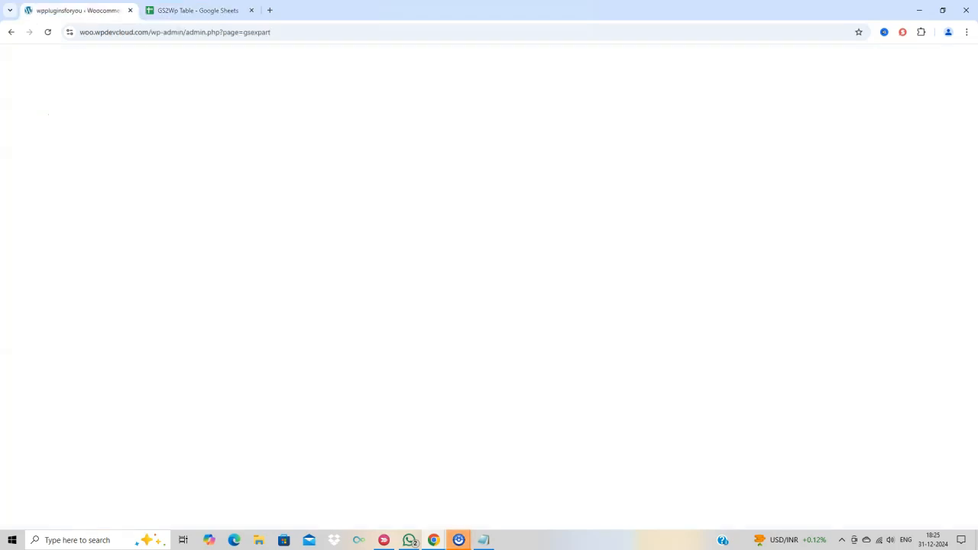
drag(562, 264, 432, 260)
key(ctrl+c)
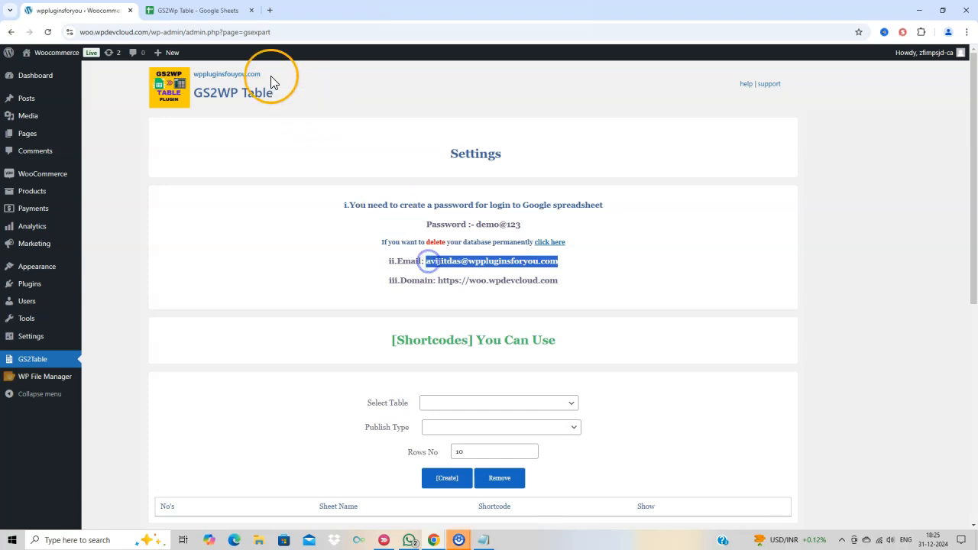
click(194, 10)
click(814, 196)
key(ctrl+v)
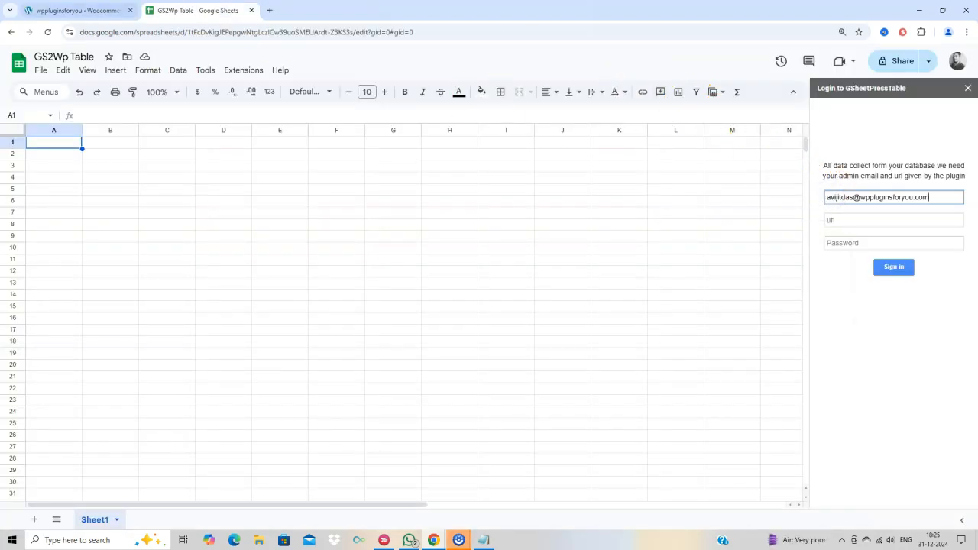
click(76, 10)
drag(556, 280, 453, 281)
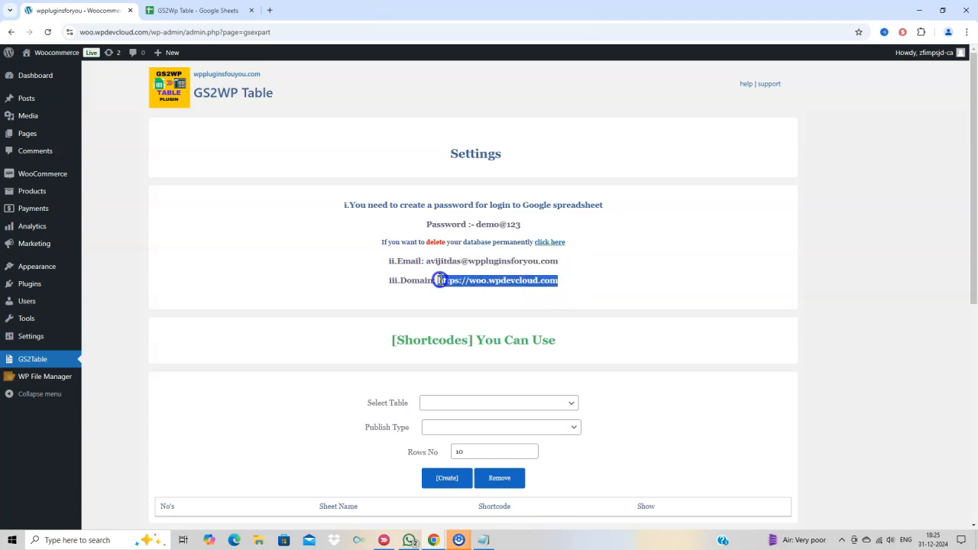
key(ctrl+c)
click(195, 10)
click(871, 220)
key(ctrl+v)
Step: Copy the plugin's login password into the spreadsheet login form's password field and sign in, acknowledging the confirmation
click(77, 10)
click(504, 226)
key(ctrl+c)
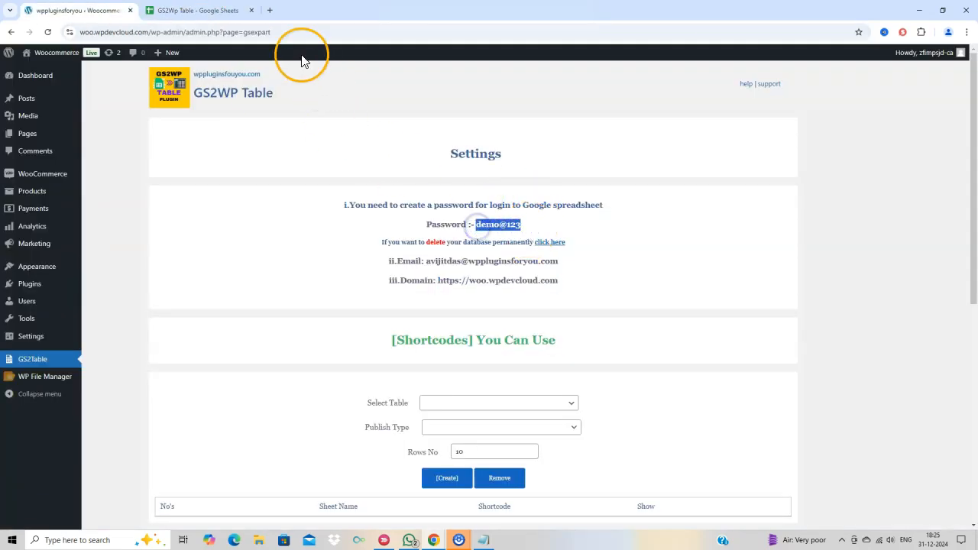
click(195, 10)
click(844, 244)
key(ctrl+v)
click(894, 269)
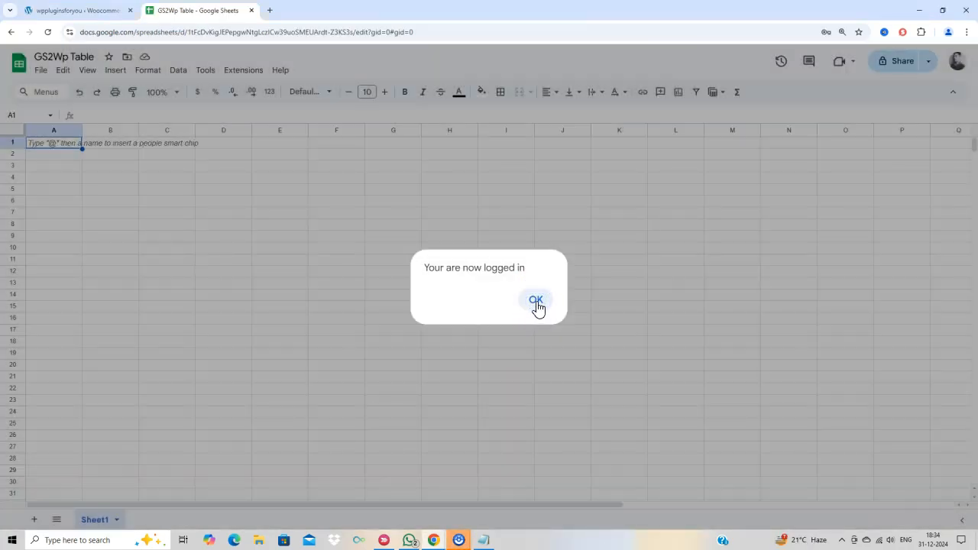
click(536, 300)
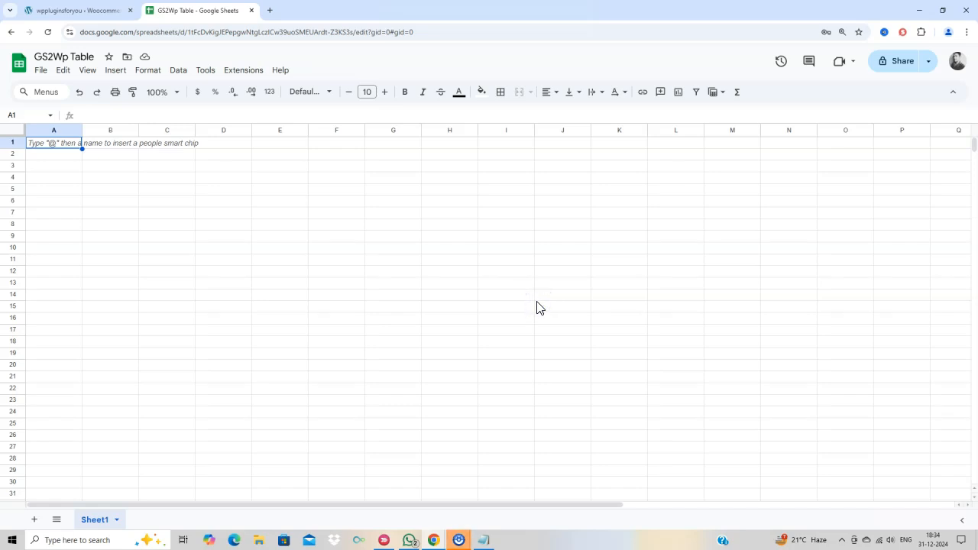
Step: Create a simple GS2WP table named "product" with 6 columns
click(251, 71)
mouse_move(352, 275)
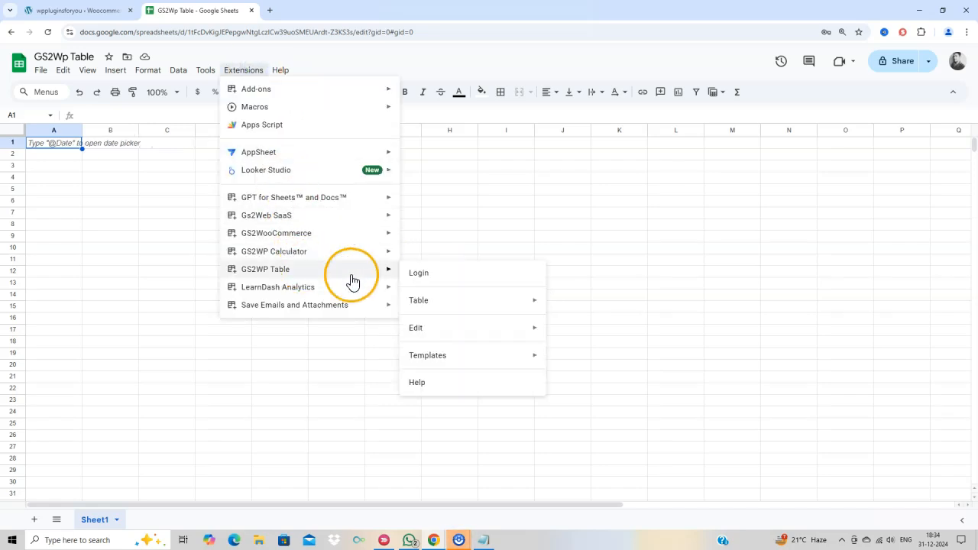
mouse_move(497, 300)
mouse_move(580, 321)
click(703, 327)
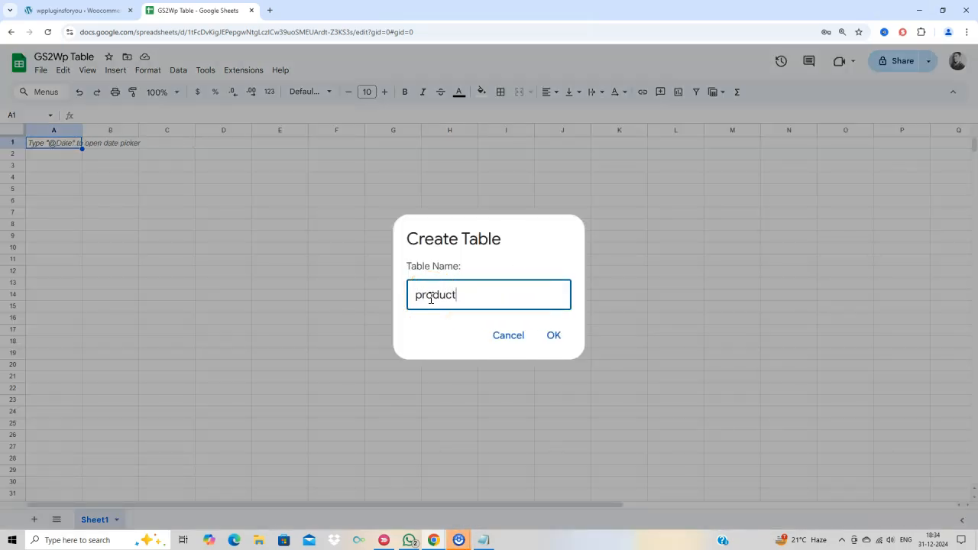
click(546, 336)
click(516, 313)
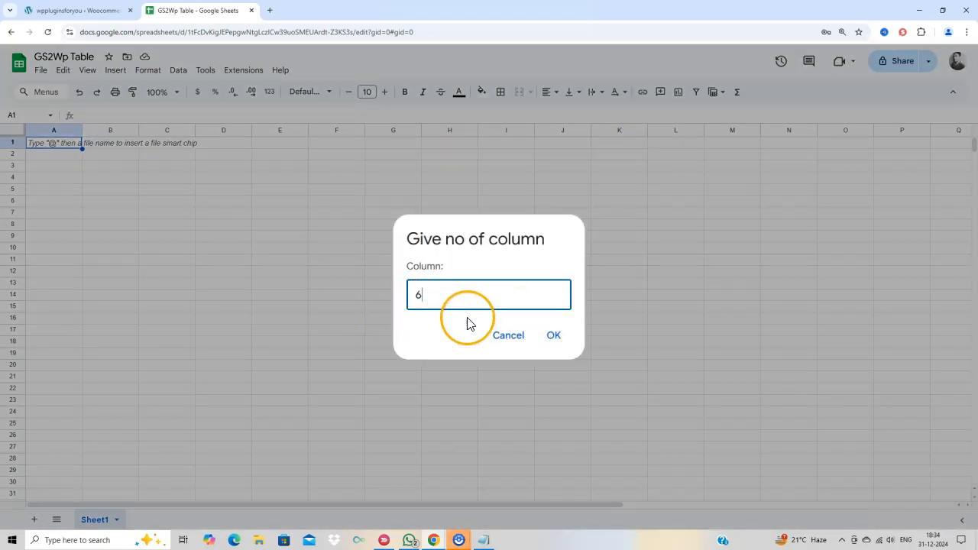
double_click(416, 295)
click(544, 337)
Step: Examine the prepared cells and their notes across columns A to F of the product sheet
drag(76, 149, 332, 333)
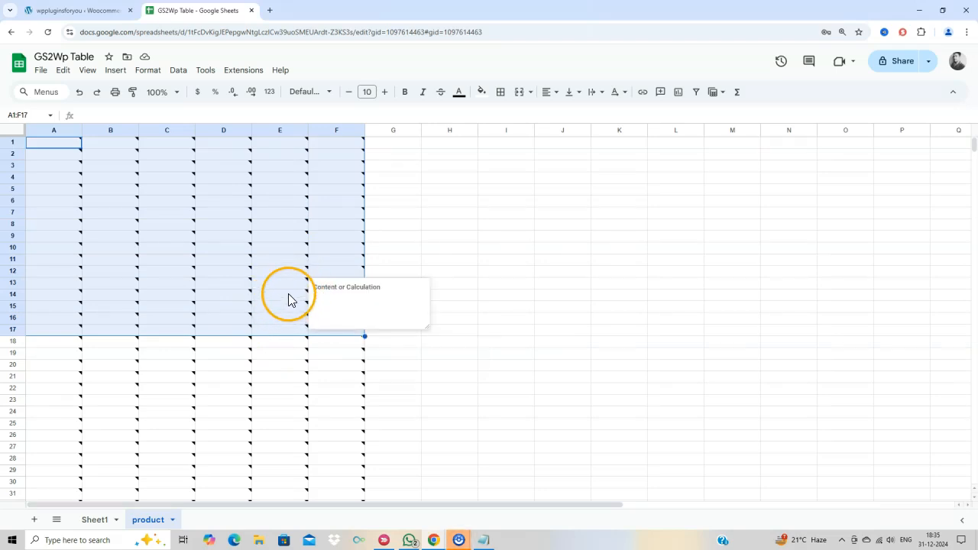
click(107, 149)
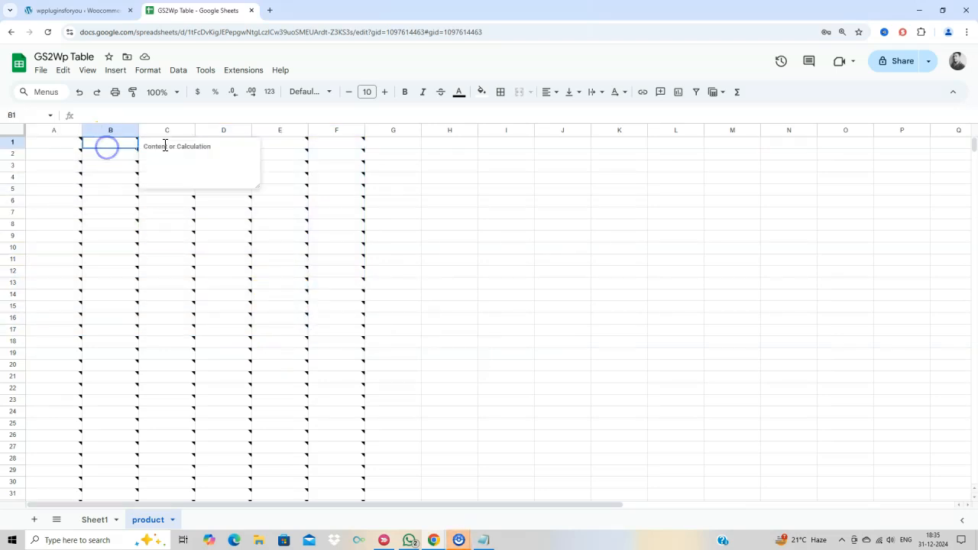
click(284, 145)
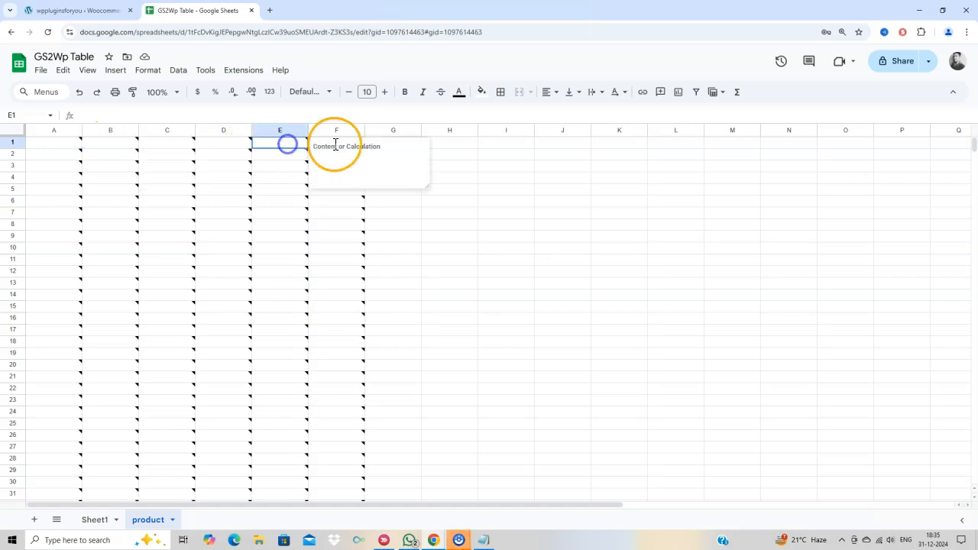
click(321, 226)
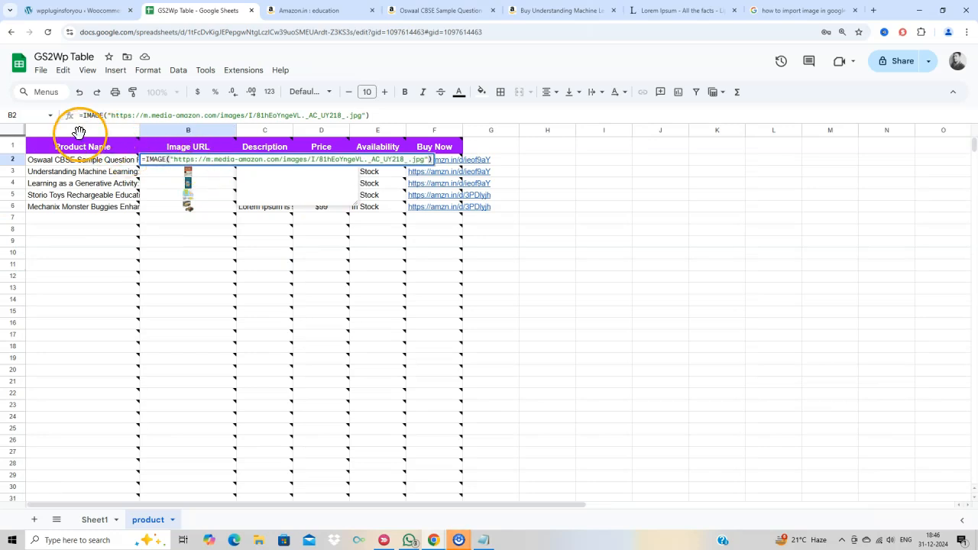
Step: Examine the IMAGE formulas in B2 and B3, the product names, the Buy Now links, and the whole product data range
click(87, 115)
drag(80, 114, 393, 114)
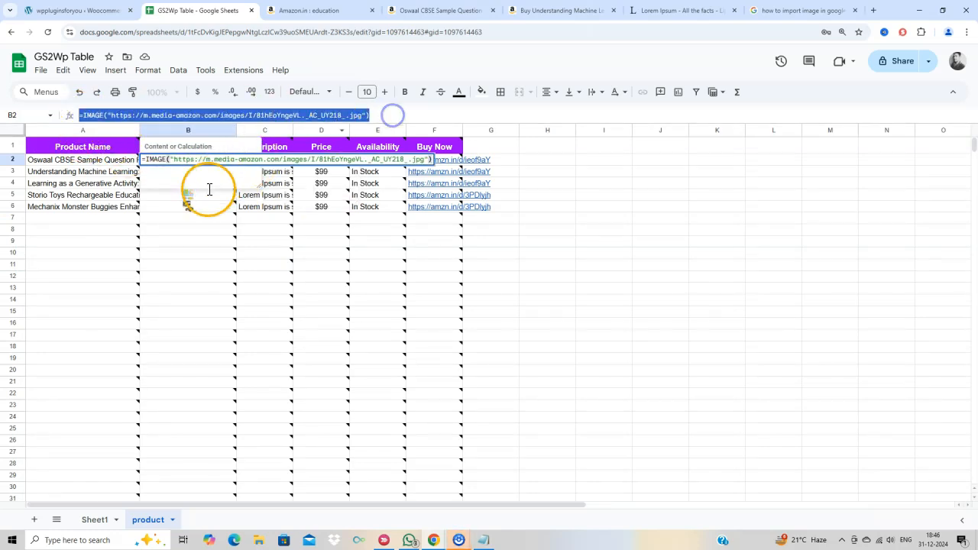
click(180, 239)
double_click(181, 172)
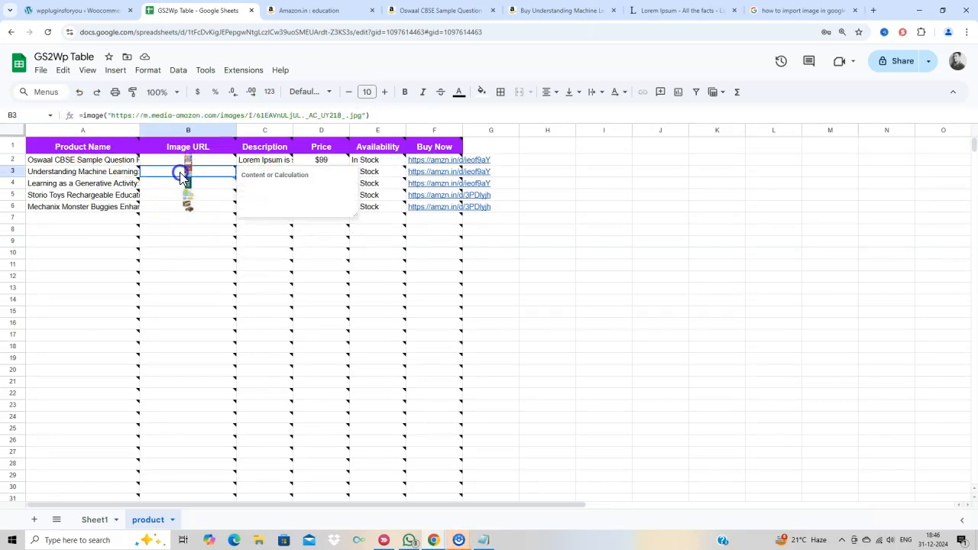
drag(81, 114, 408, 115)
click(310, 260)
drag(76, 161, 102, 217)
drag(421, 159, 430, 216)
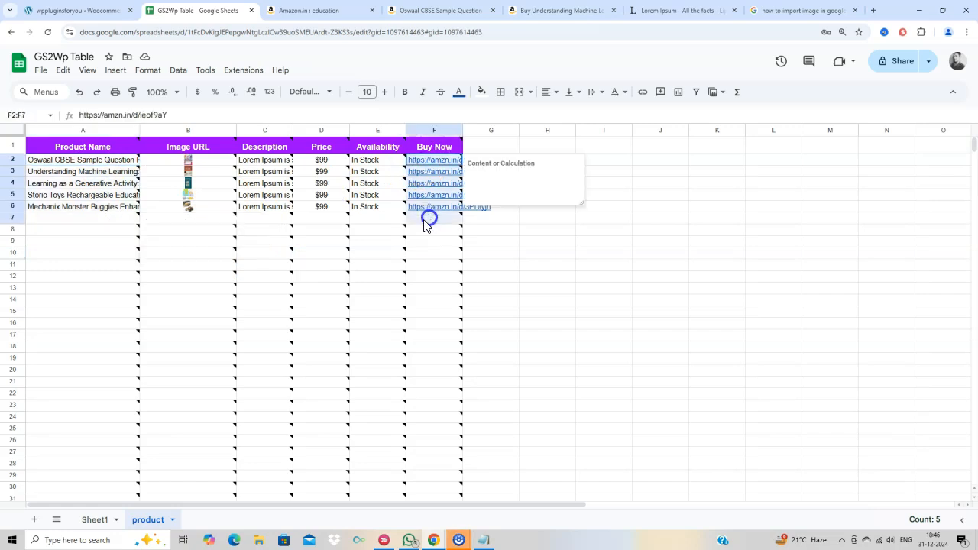
drag(136, 149, 467, 227)
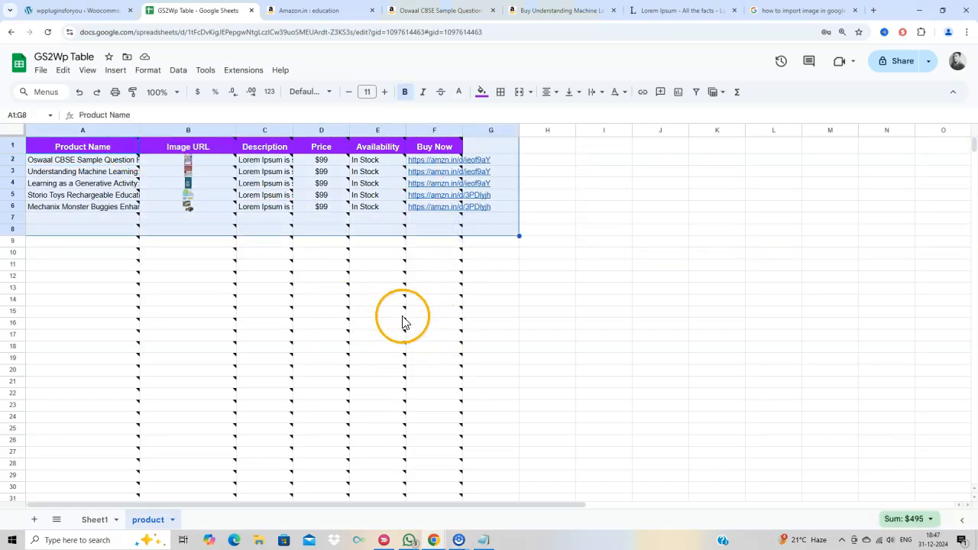
click(468, 323)
Step: Publish the product sheet to WordPress as a simple table with GS2WP Table
click(245, 70)
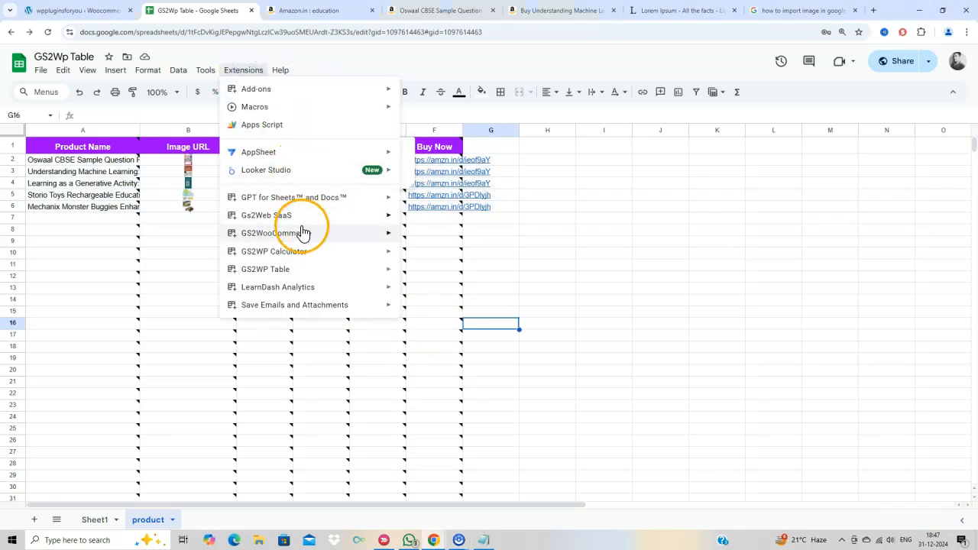
mouse_move(278, 273)
mouse_move(458, 306)
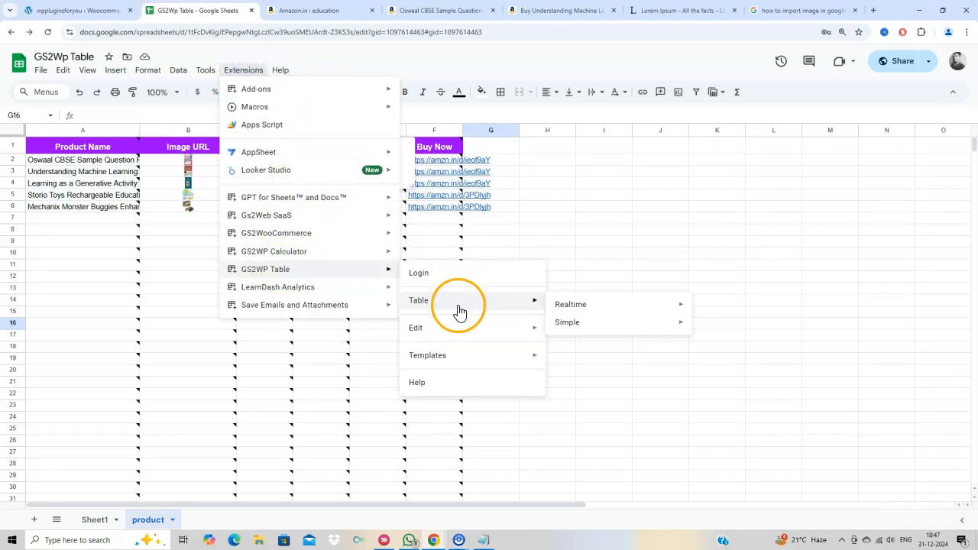
mouse_move(661, 328)
click(725, 344)
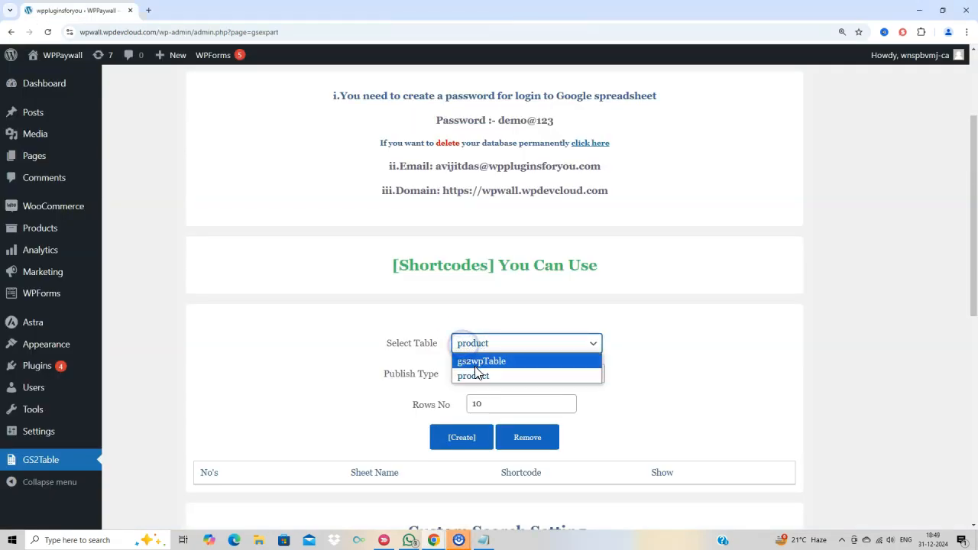
Step: Generate the product table's shortcodes with publish type Simple and 10 rows, and copy the table-view shortcode
click(474, 375)
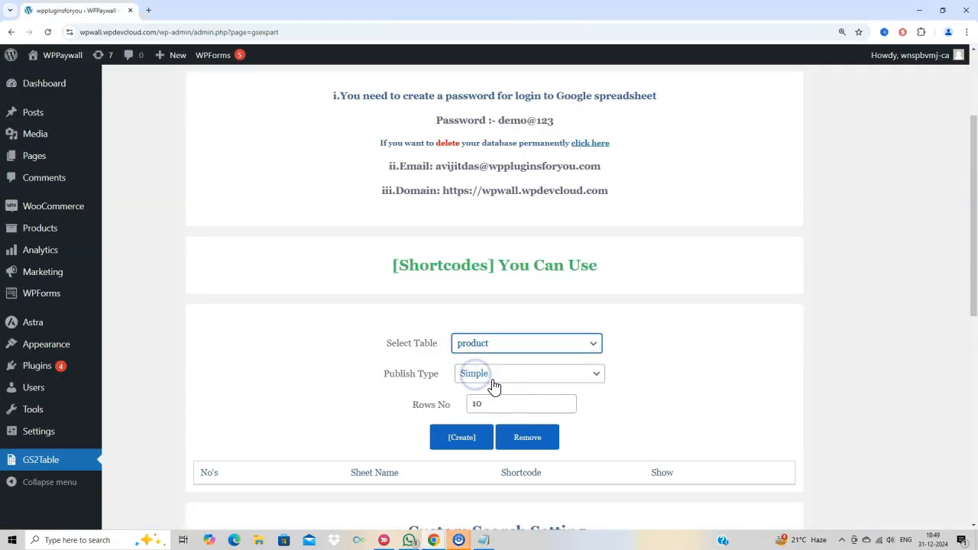
click(461, 437)
scroll(561, 433, down, 2)
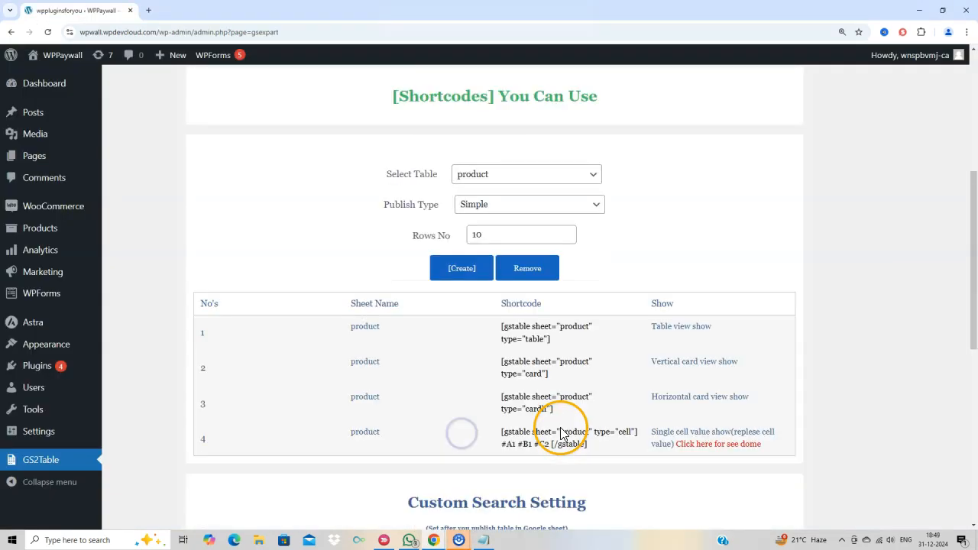
scroll(562, 433, down, 1)
drag(555, 307, 511, 294)
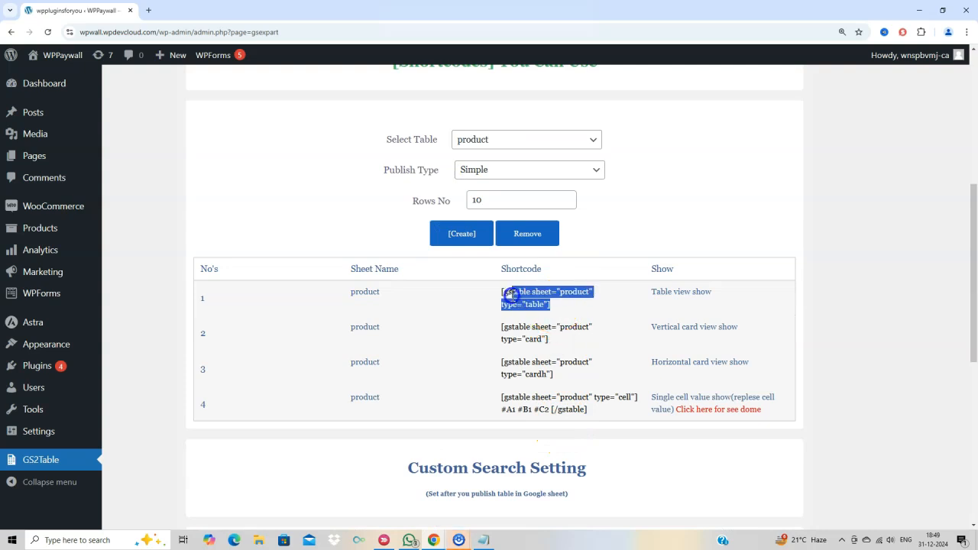
click(563, 303)
right_click(521, 298)
click(530, 312)
Step: Create a new post titled "Products" with a Shortcode block containing [gstable sheet="product" type="table"]
mouse_move(41, 118)
click(128, 136)
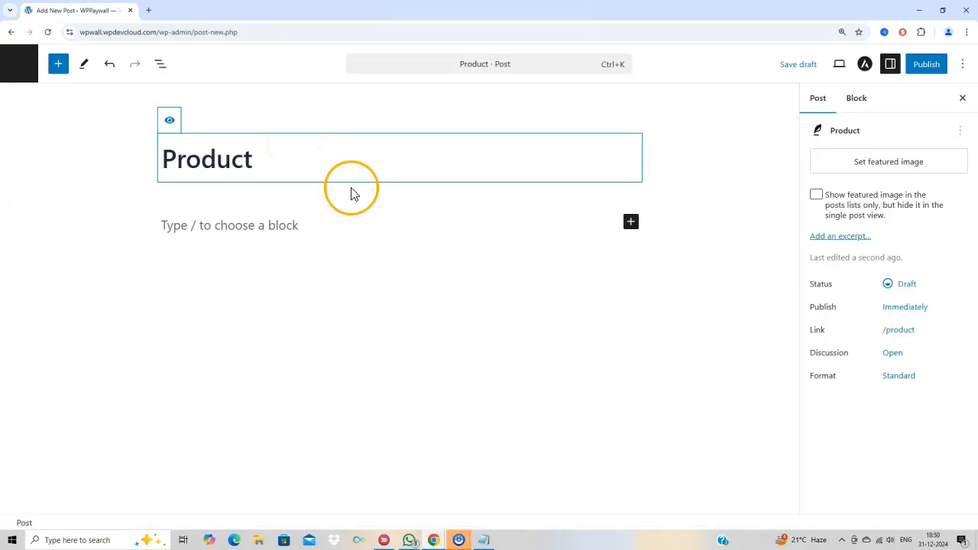
text(s)
click(623, 222)
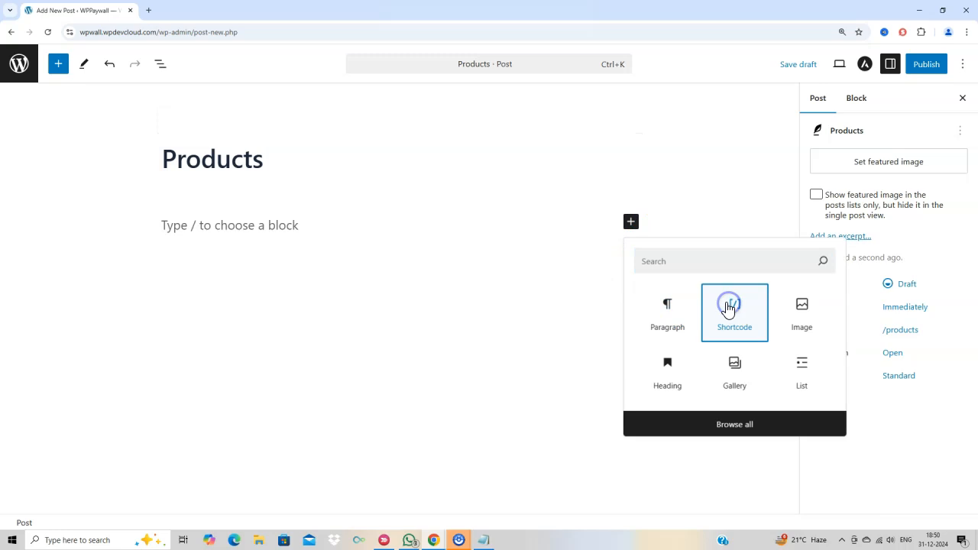
click(728, 306)
key(ctrl+v)
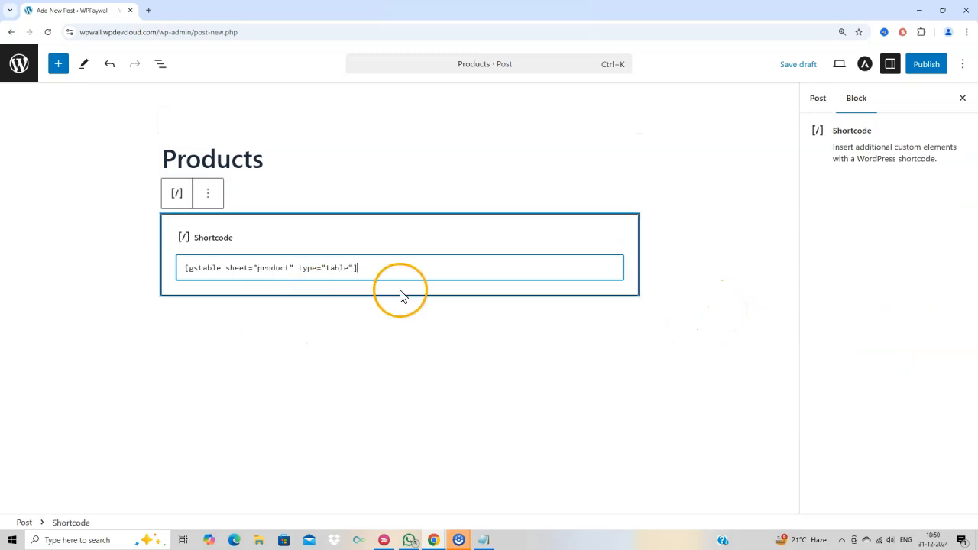
Step: Publish the Products post and open it on the site
click(925, 66)
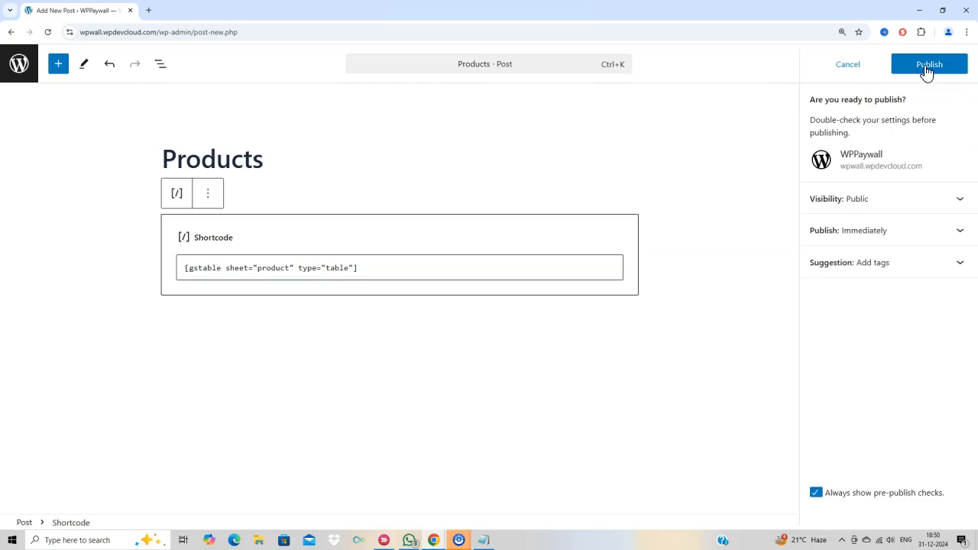
click(926, 67)
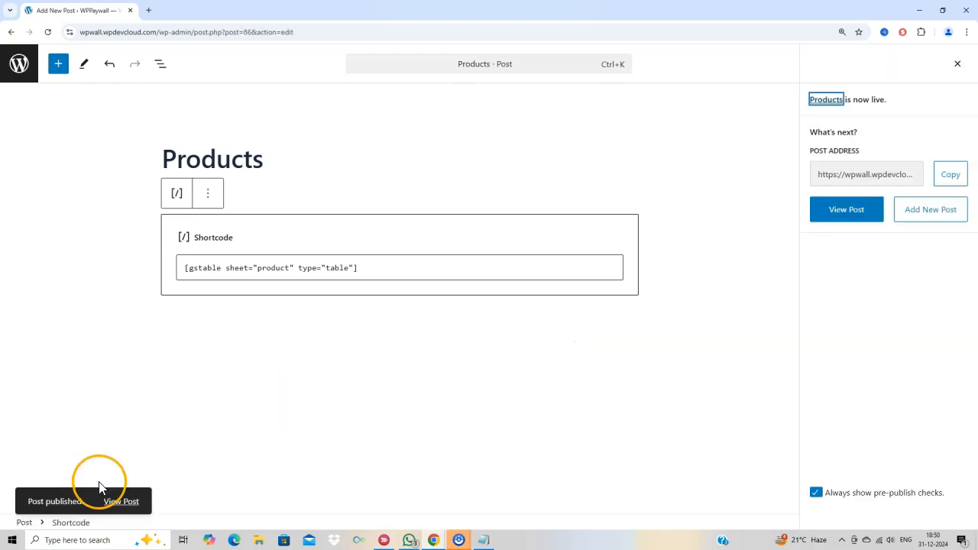
click(121, 502)
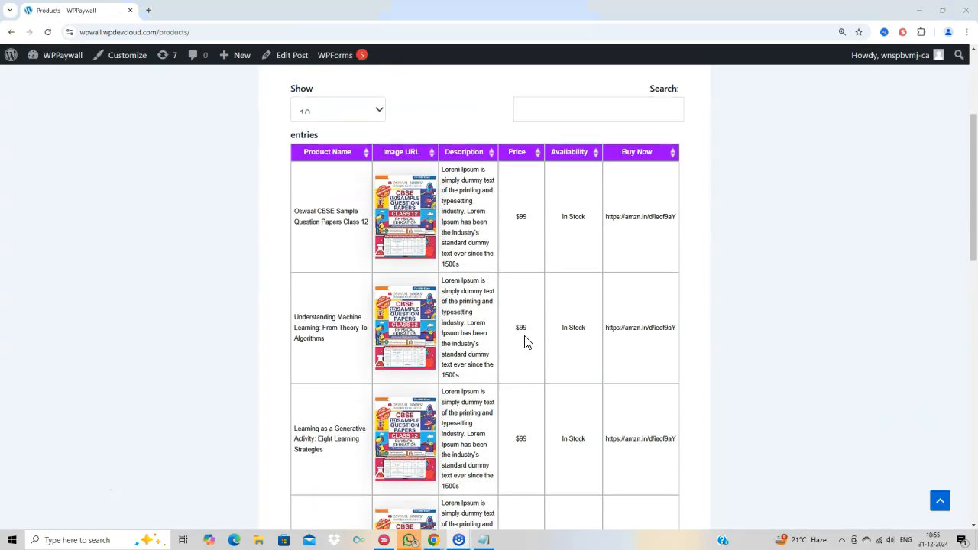
Step: Examine the published product table's header, images, descriptions, prices, Buy Now links and pagination on the Products page
scroll(524, 341, down, 2)
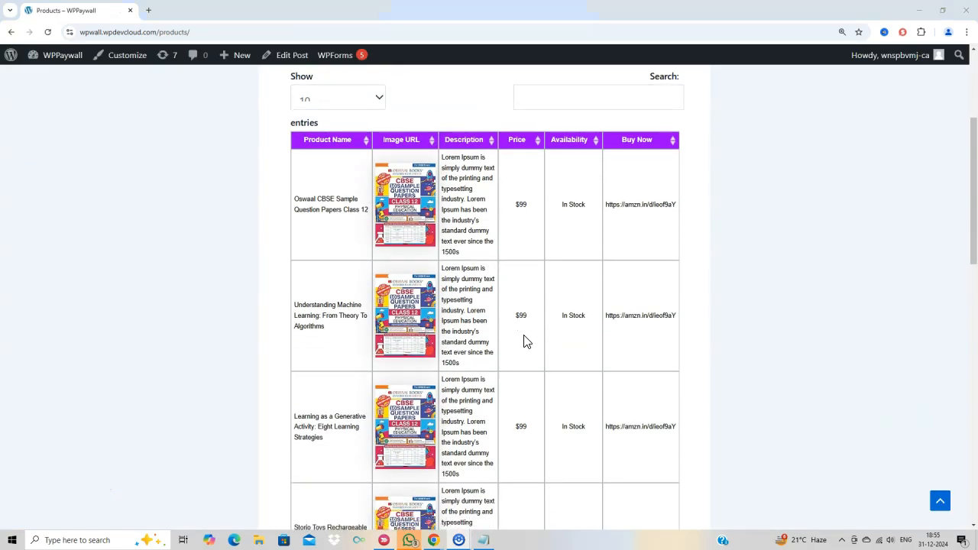
scroll(525, 342, down, 2)
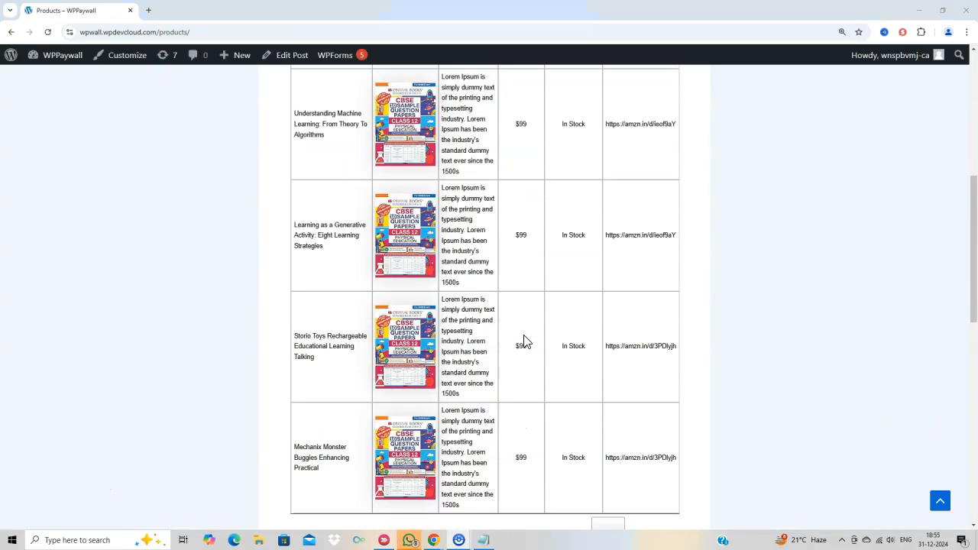
scroll(525, 341, up, 5)
click(561, 451)
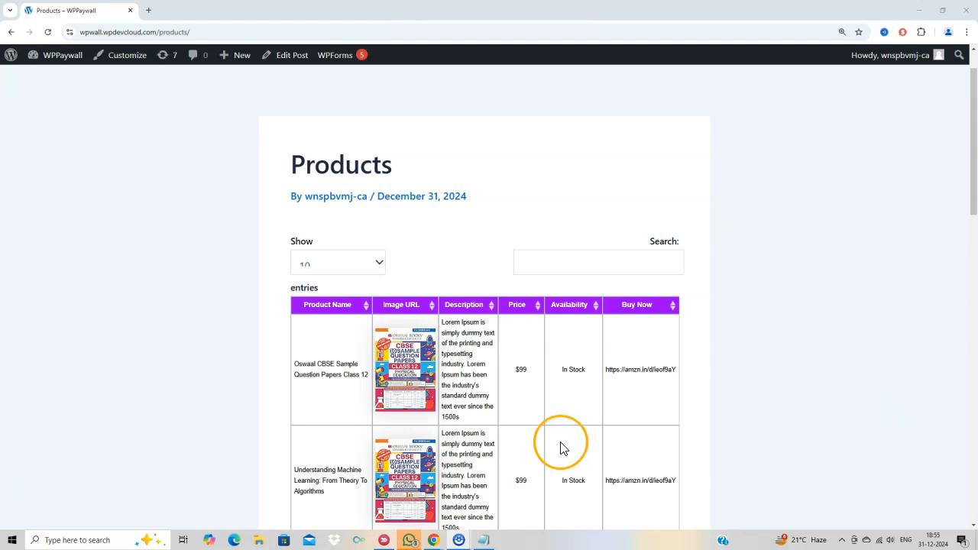
scroll(562, 451, down, 5)
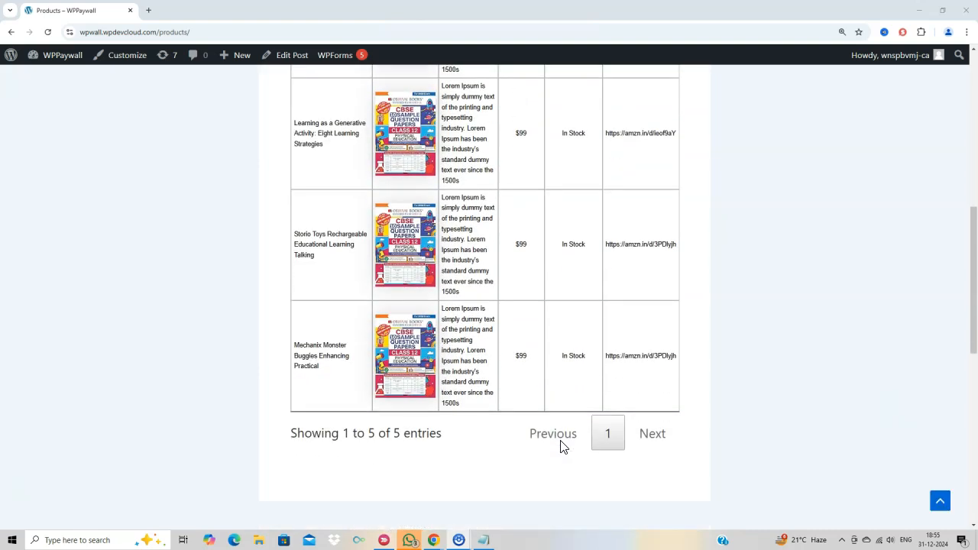
scroll(561, 449, up, 5)
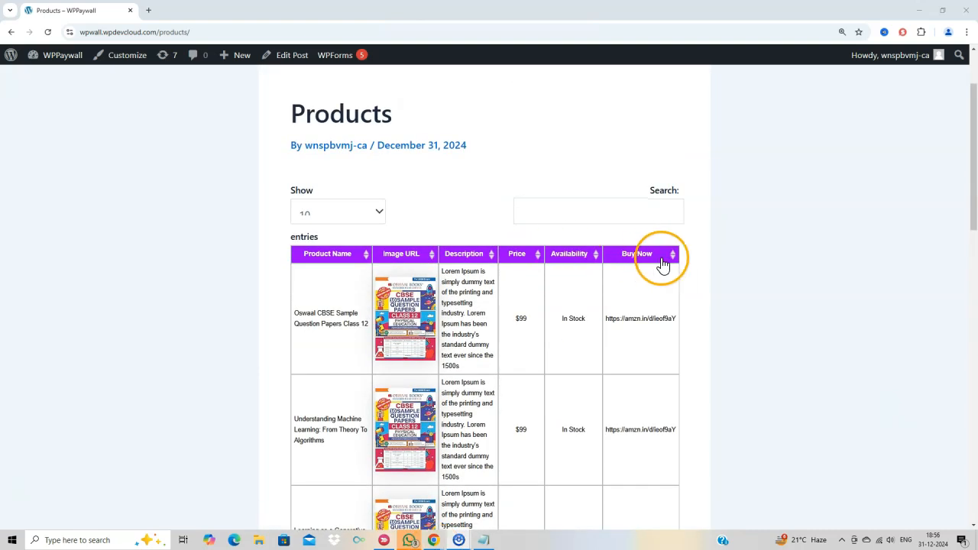
scroll(547, 327, down, 5)
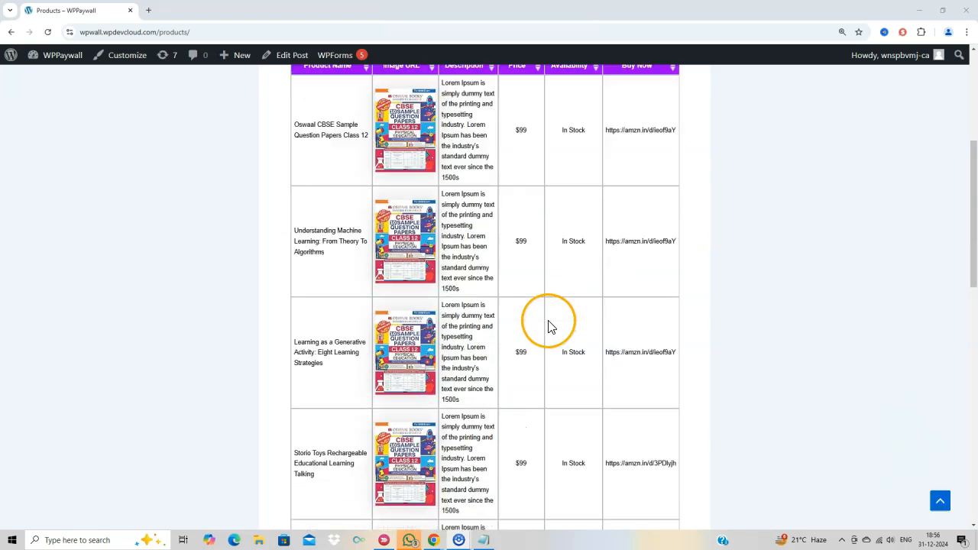
scroll(547, 327, up, 5)
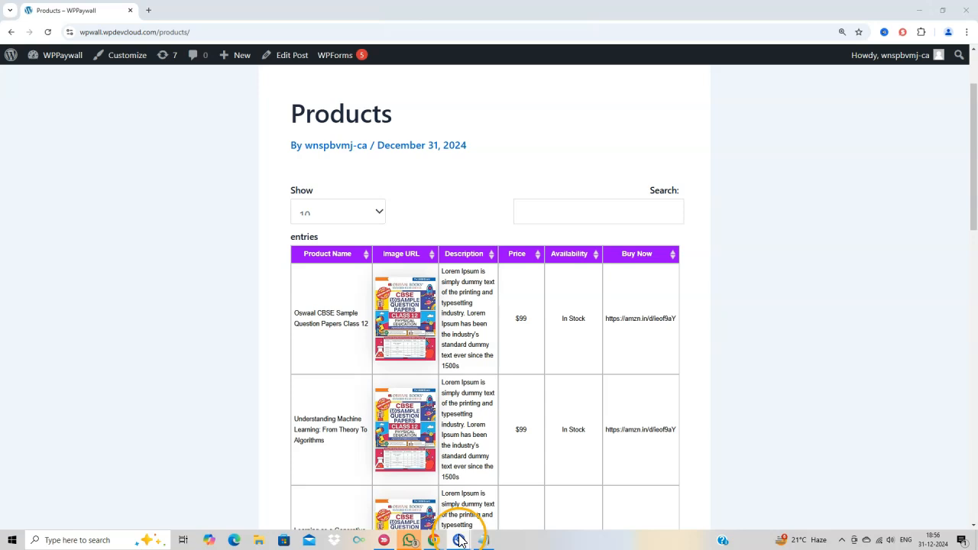
Step: In the Google Sheets product sheet, fill header cells A1:F1 with green and set their text color to black
mouse_move(439, 541)
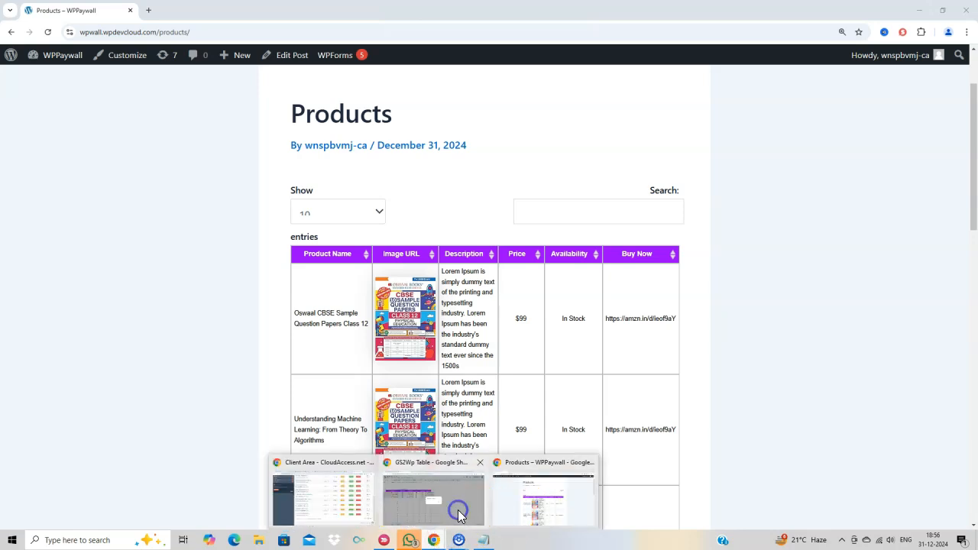
click(459, 517)
click(537, 301)
drag(72, 192, 435, 196)
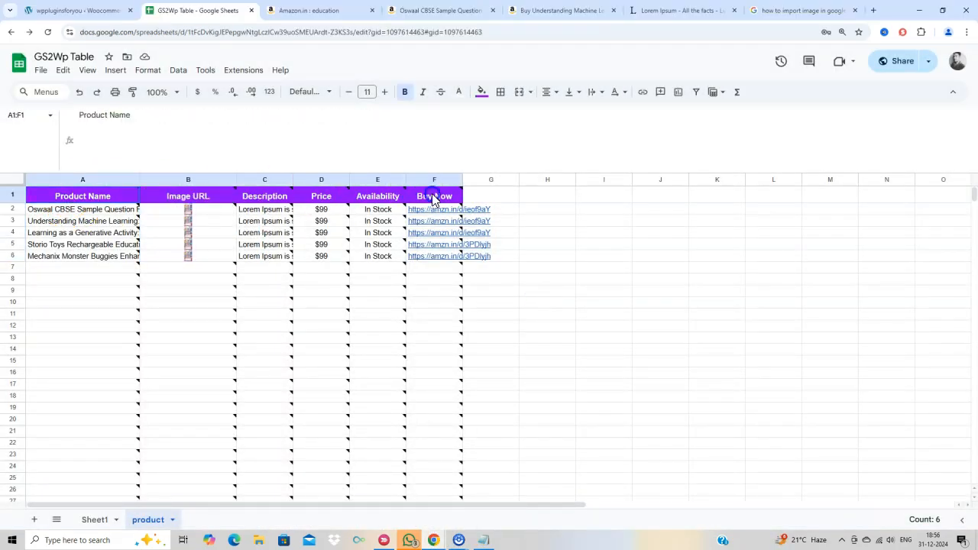
click(481, 100)
click(533, 144)
click(462, 100)
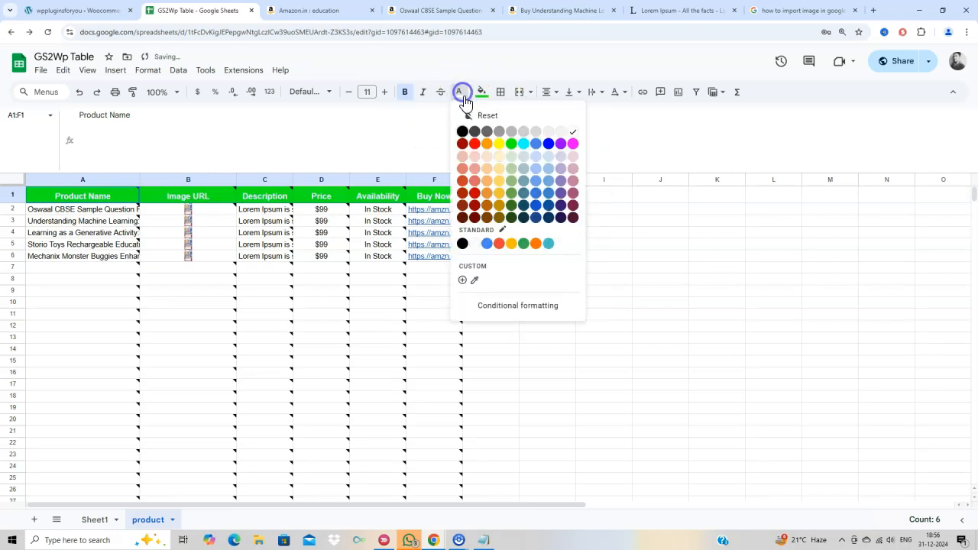
click(462, 132)
Step: Send the recolored product sheet to WordPress with the GS2WP Table add-on
click(243, 69)
mouse_move(313, 269)
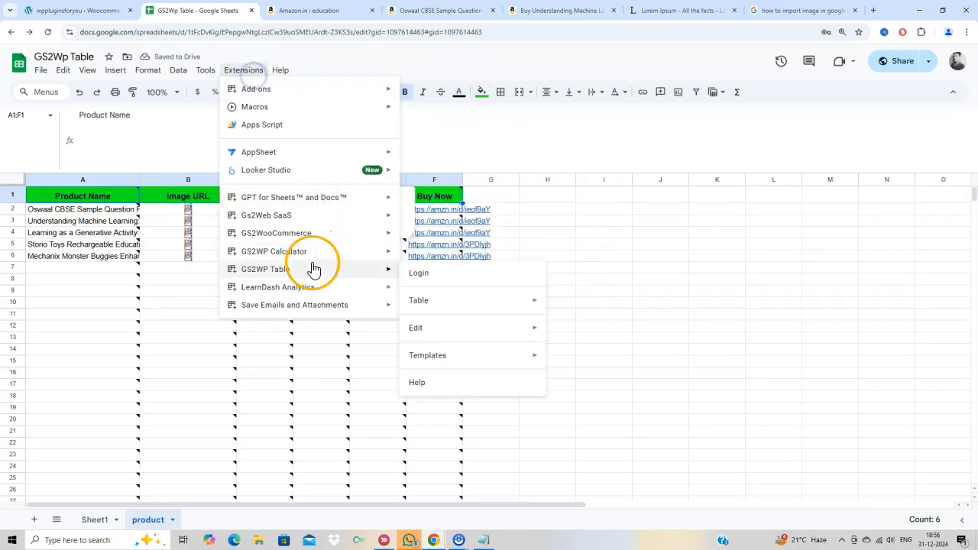
click(721, 343)
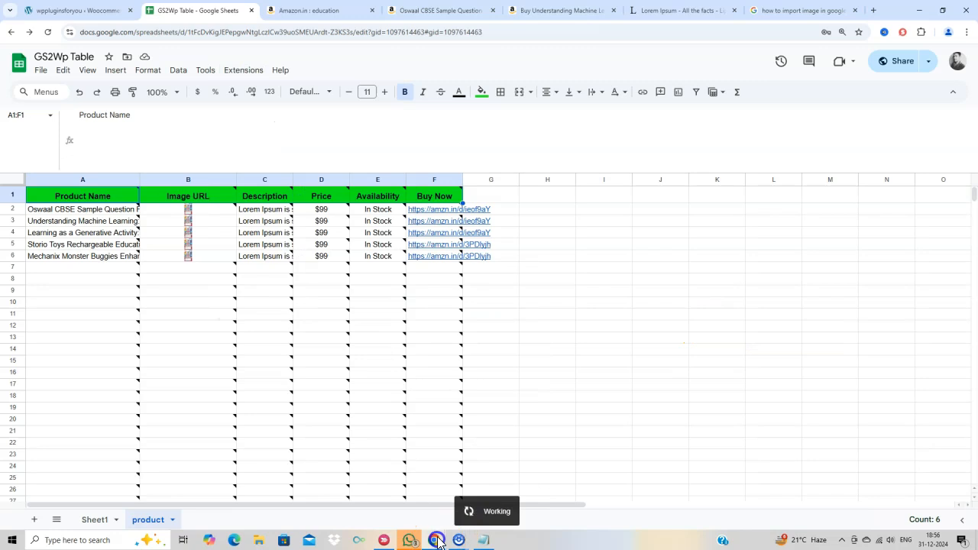
Step: Switch back to the WordPress Products page, reload it and check the table's header colors and rows
click(437, 540)
click(543, 497)
click(52, 33)
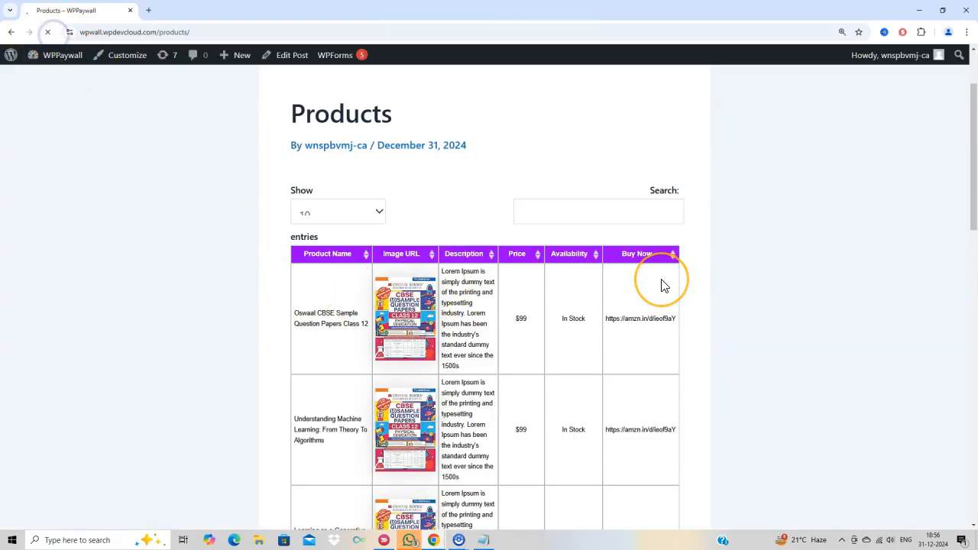
click(682, 287)
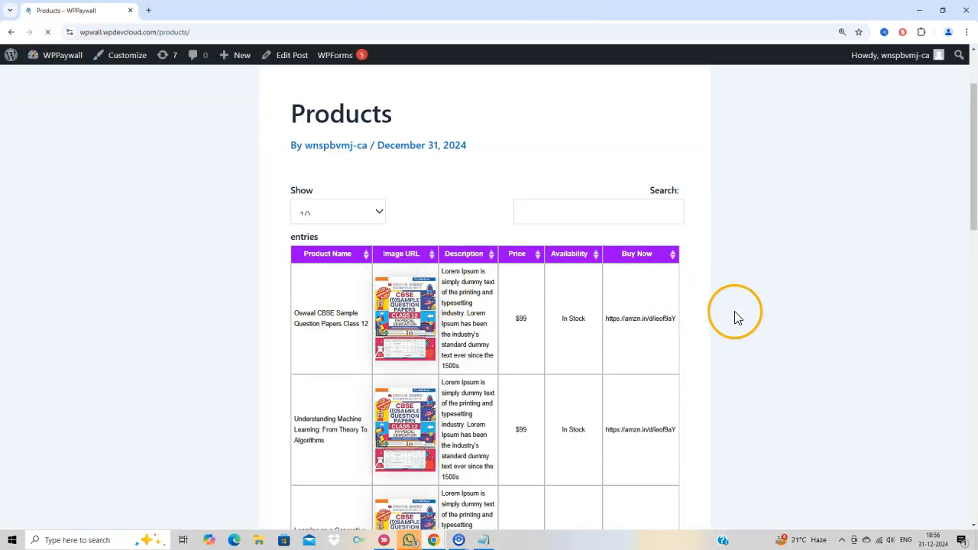
scroll(634, 275, down, 2)
scroll(634, 275, down, 3)
scroll(630, 274, up, 4)
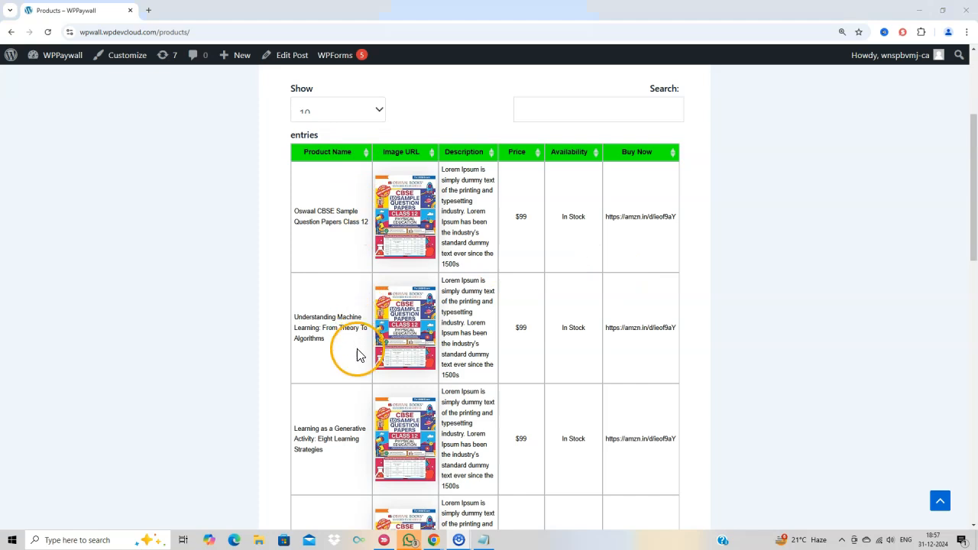
Step: Sort the published table by Product Name and by Price, and check the order of the rows
click(364, 157)
click(363, 156)
click(526, 157)
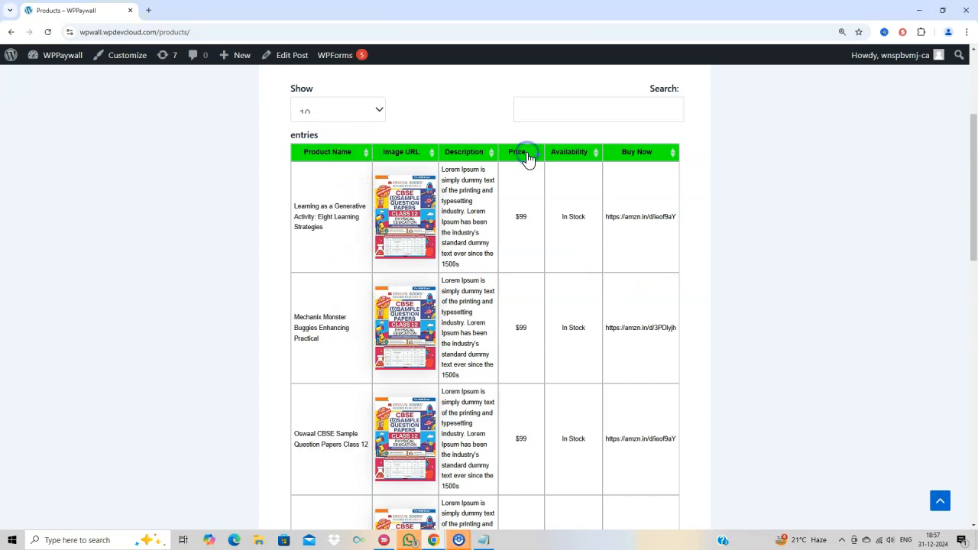
scroll(534, 255, down, 5)
scroll(493, 384, up, 5)
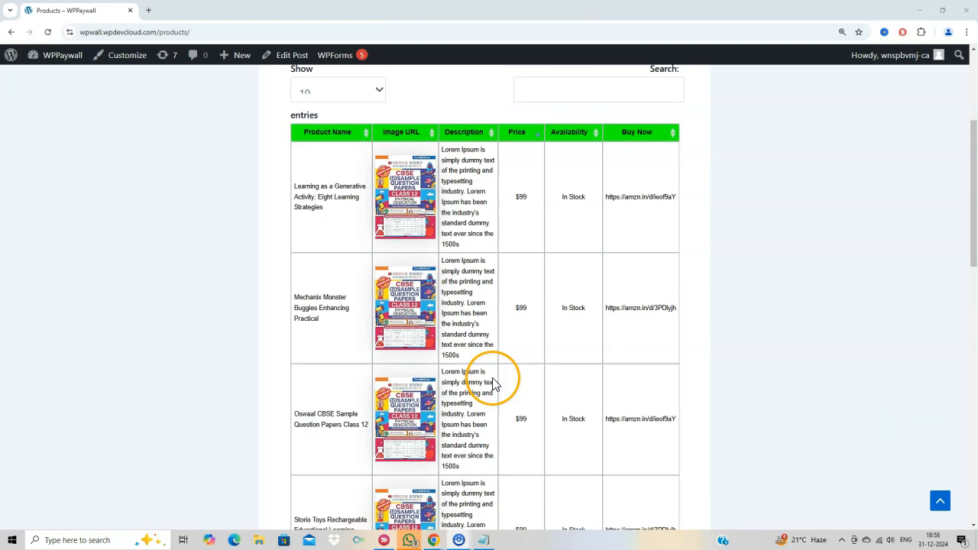
Step: Search the published table for "learnin", review the matching products, and clear the search
scroll(493, 384, up, 2)
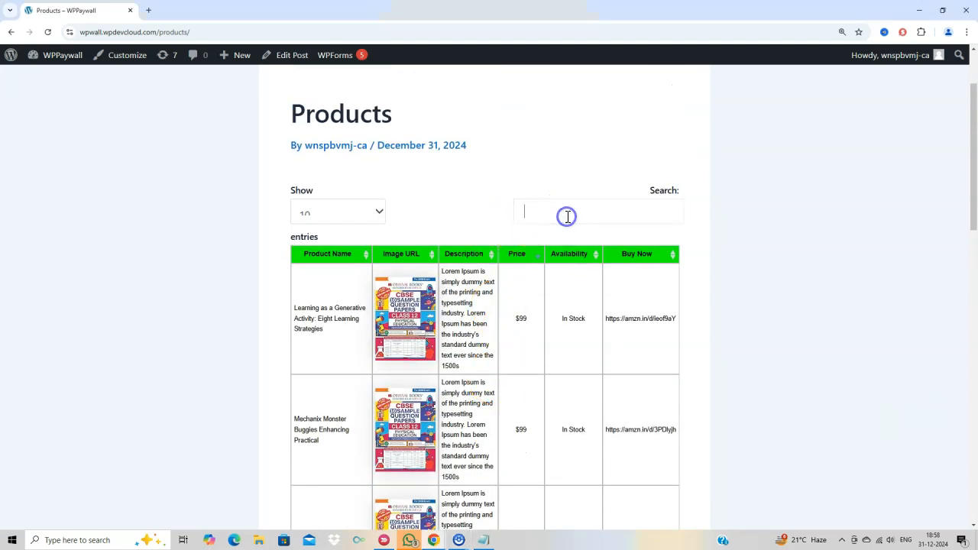
text(lea)
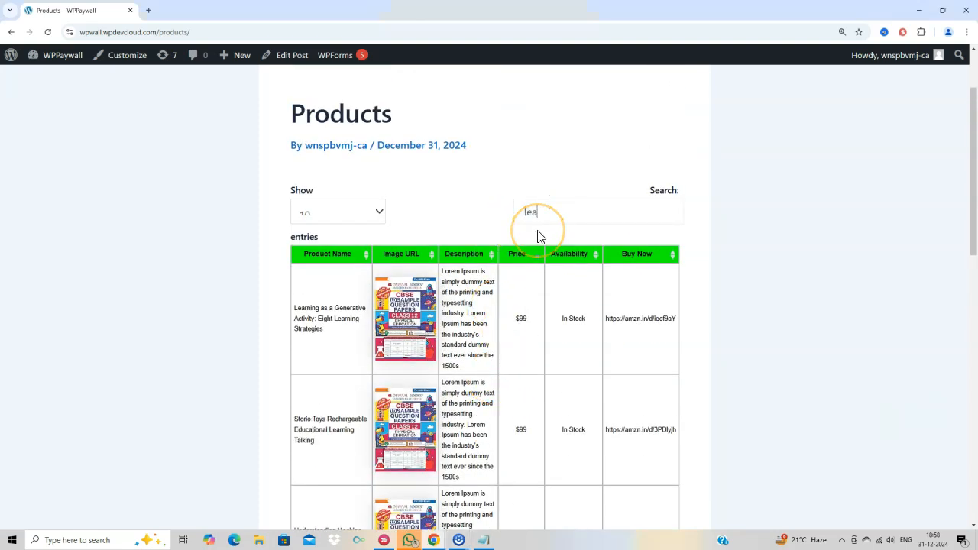
text(rninin)
key(BackSpace)
key(BackSpace)
key(BackSpace)
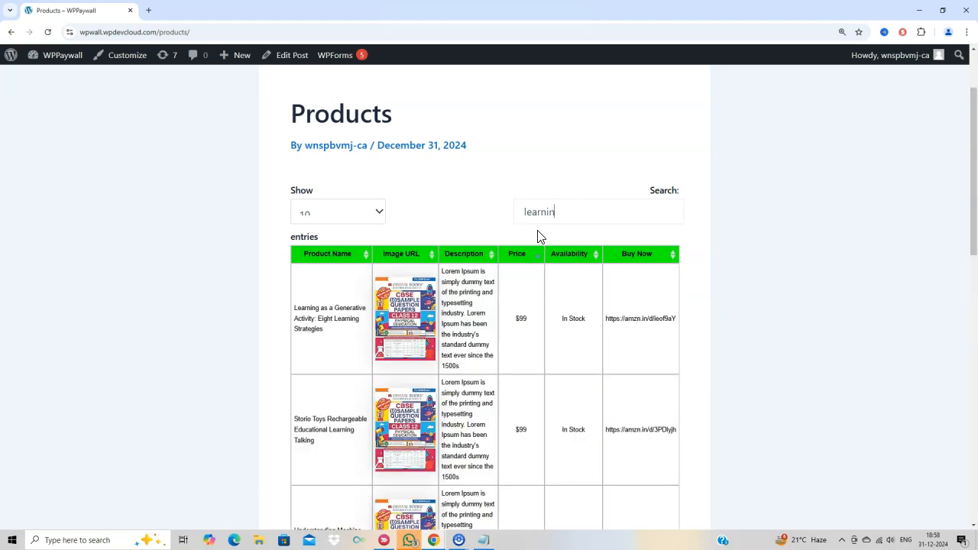
scroll(573, 244, down, 3)
scroll(599, 256, up, 2)
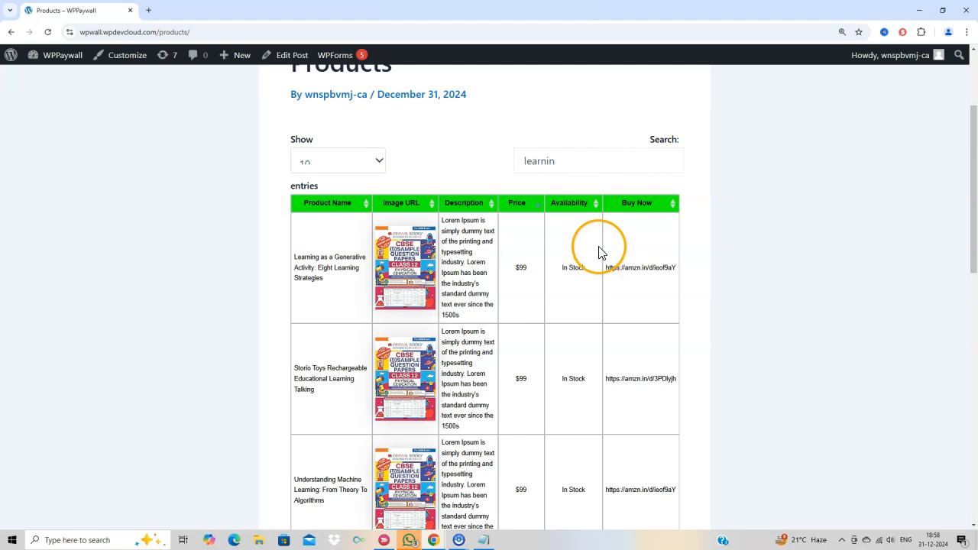
key(ctrl+a)
key(BackSpace)
Step: Examine the full product table on the Products page, from the header and search field down to the pagination
scroll(535, 389, down, 3)
scroll(463, 425, up, 4)
scroll(463, 425, down, 5)
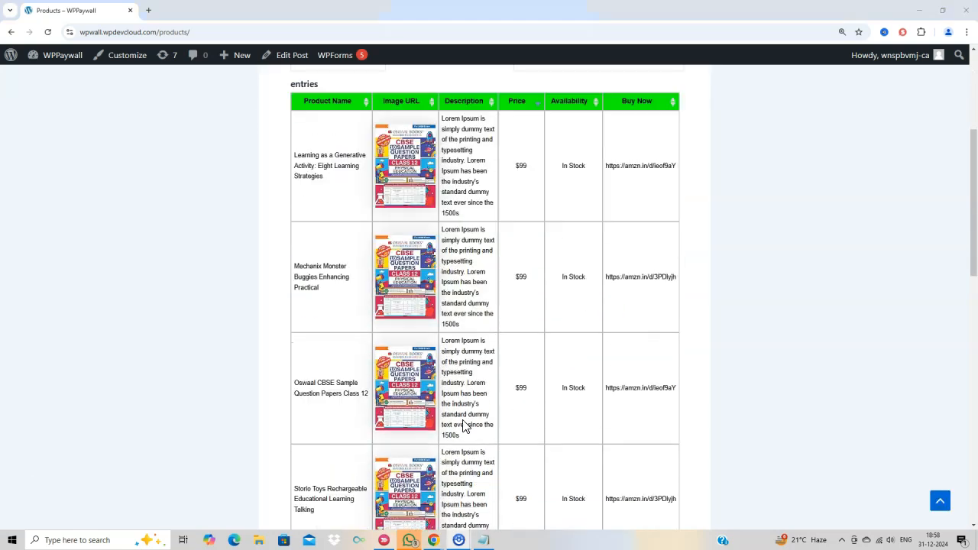
scroll(463, 426, up, 5)
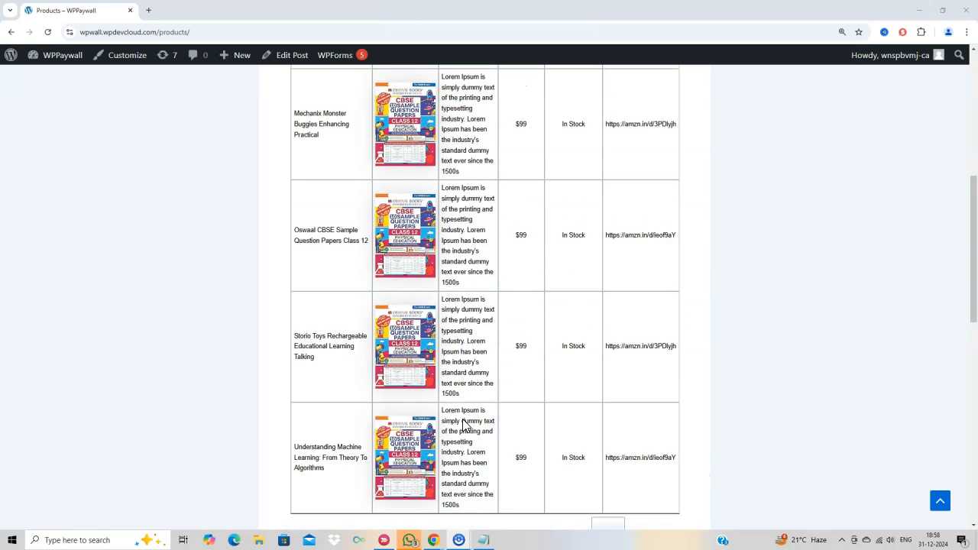
click(640, 459)
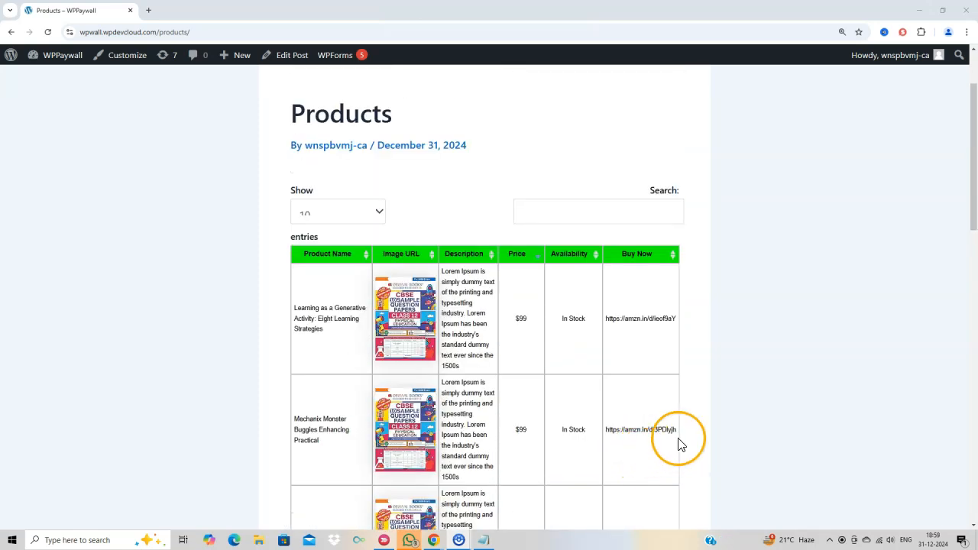
scroll(620, 424, down, 6)
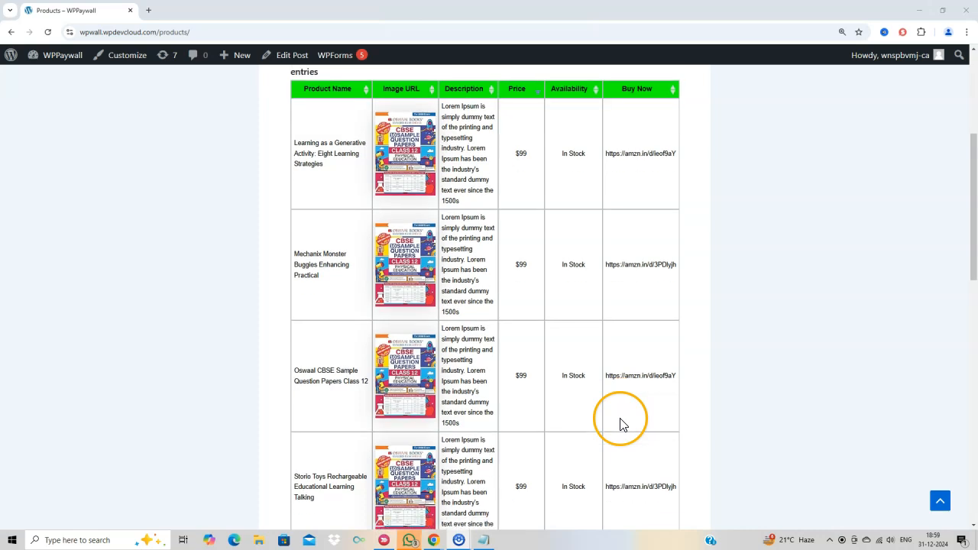
scroll(621, 426, up, 5)
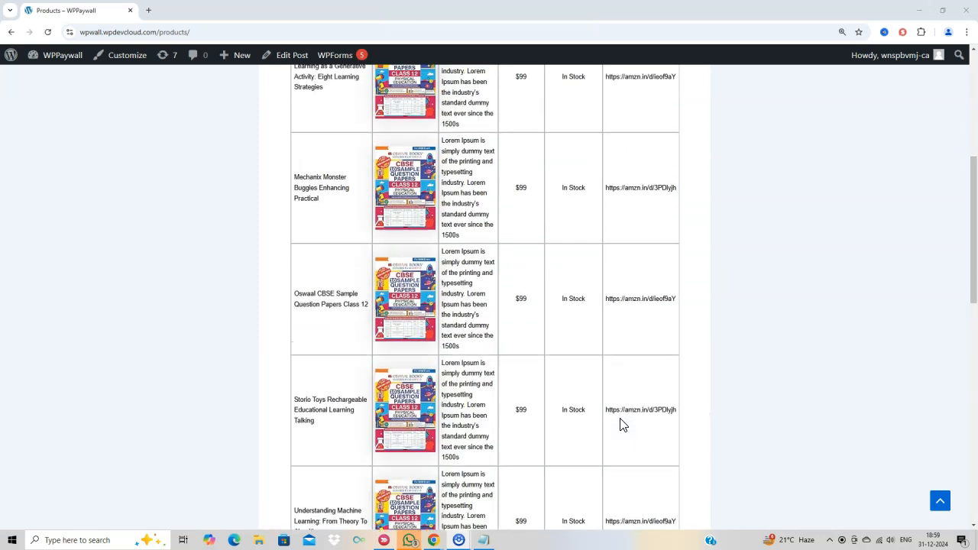
scroll(620, 424, up, 1)
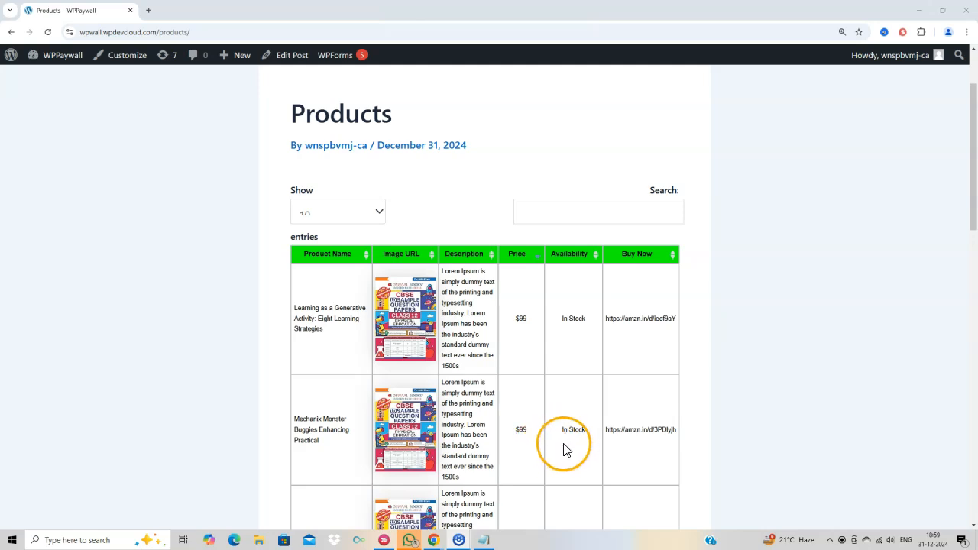
scroll(569, 440, down, 2)
scroll(572, 433, up, 1)
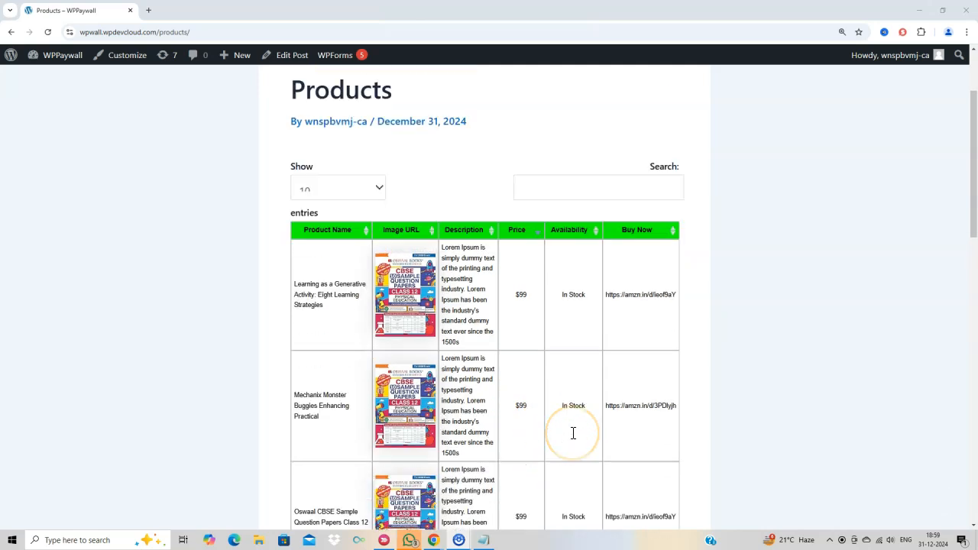
scroll(573, 433, up, 1)
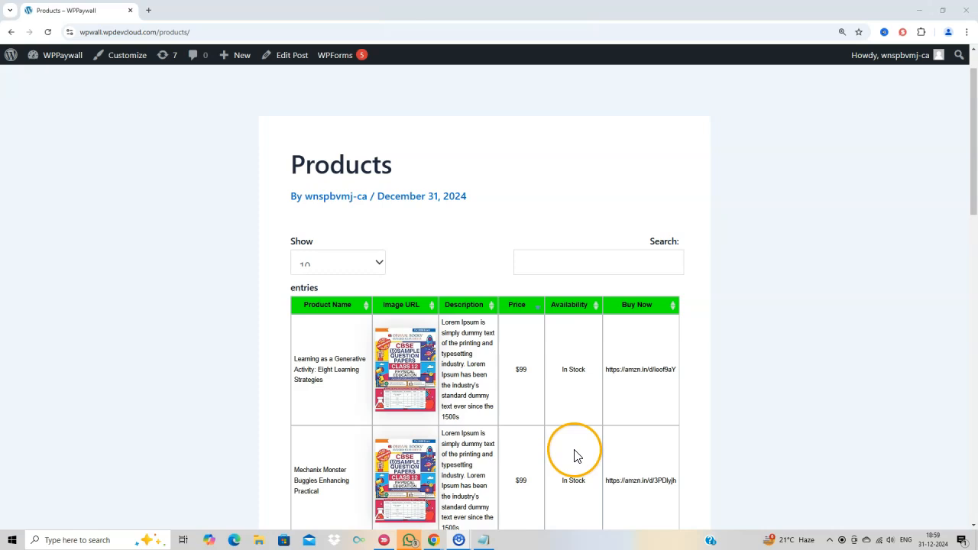
scroll(633, 453, down, 6)
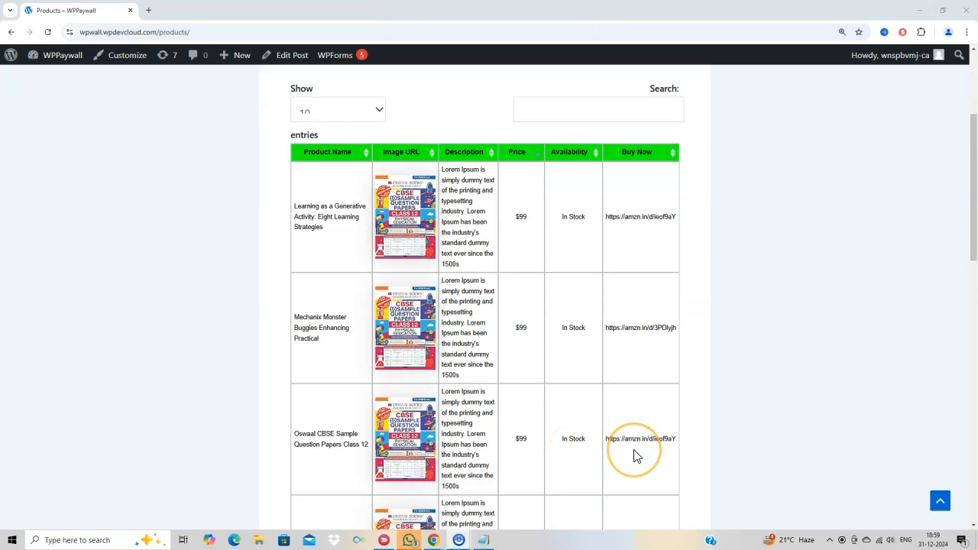
scroll(633, 454, up, 5)
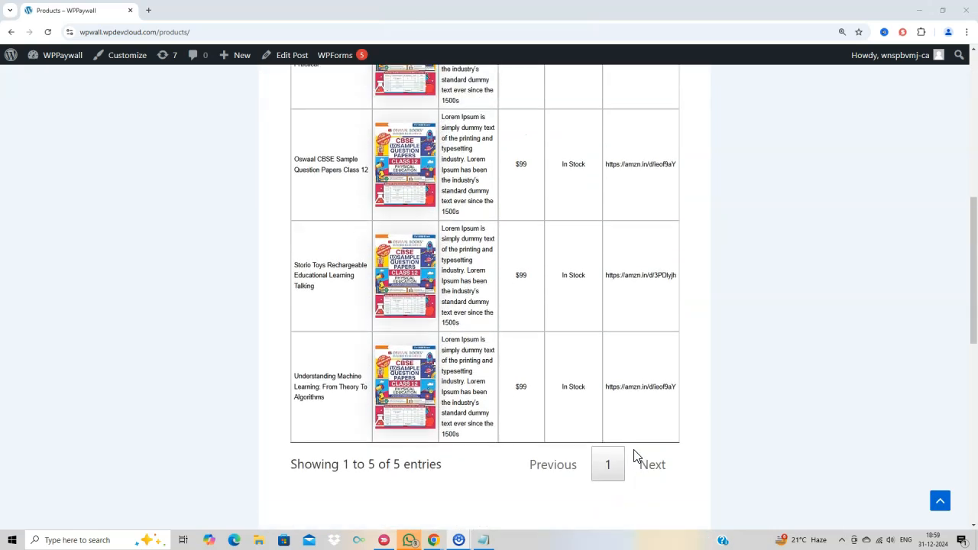
scroll(633, 456, up, 1)
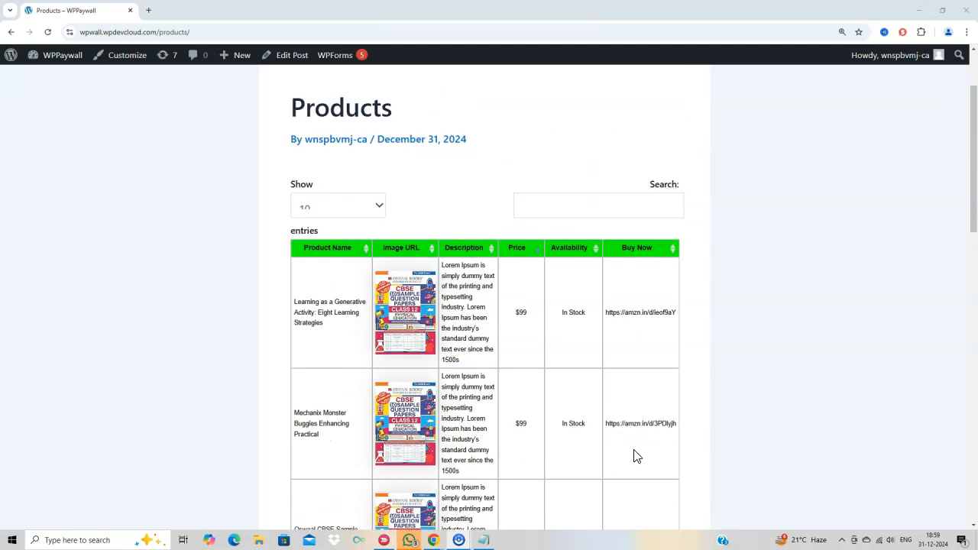